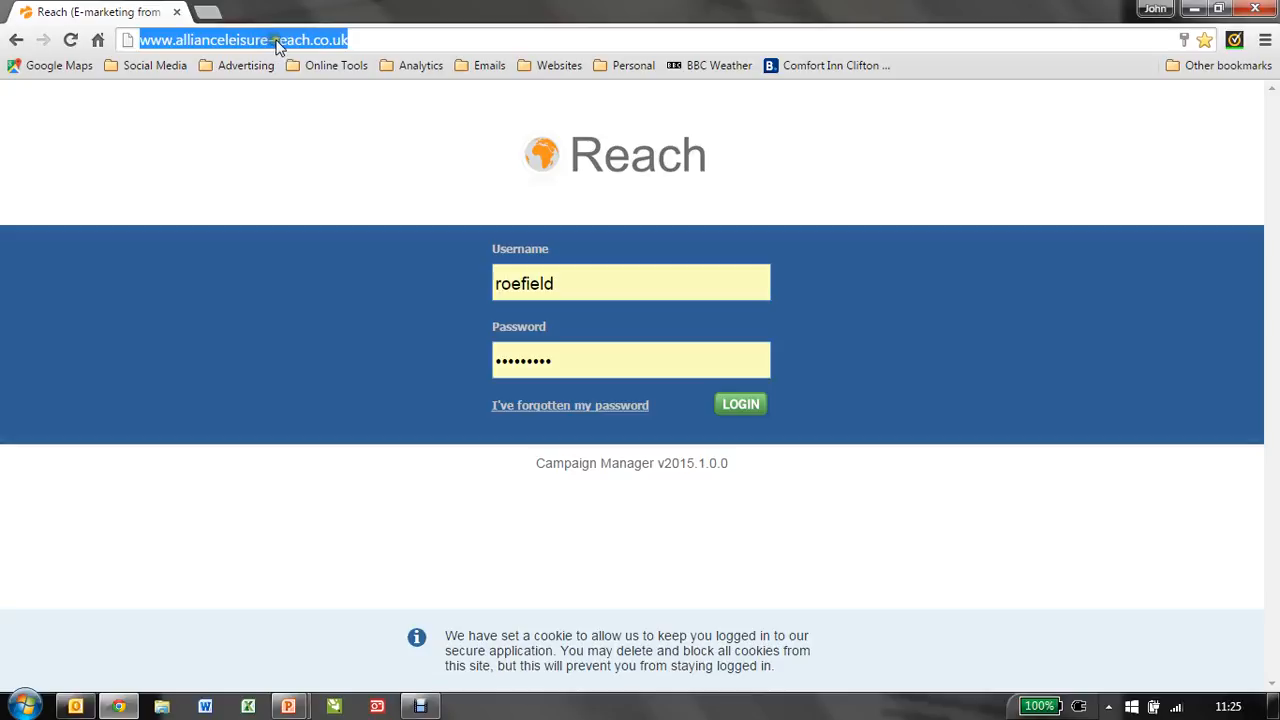
# Step: Log in to the Reach account with the saved username and password
pyautogui.click(585, 240)
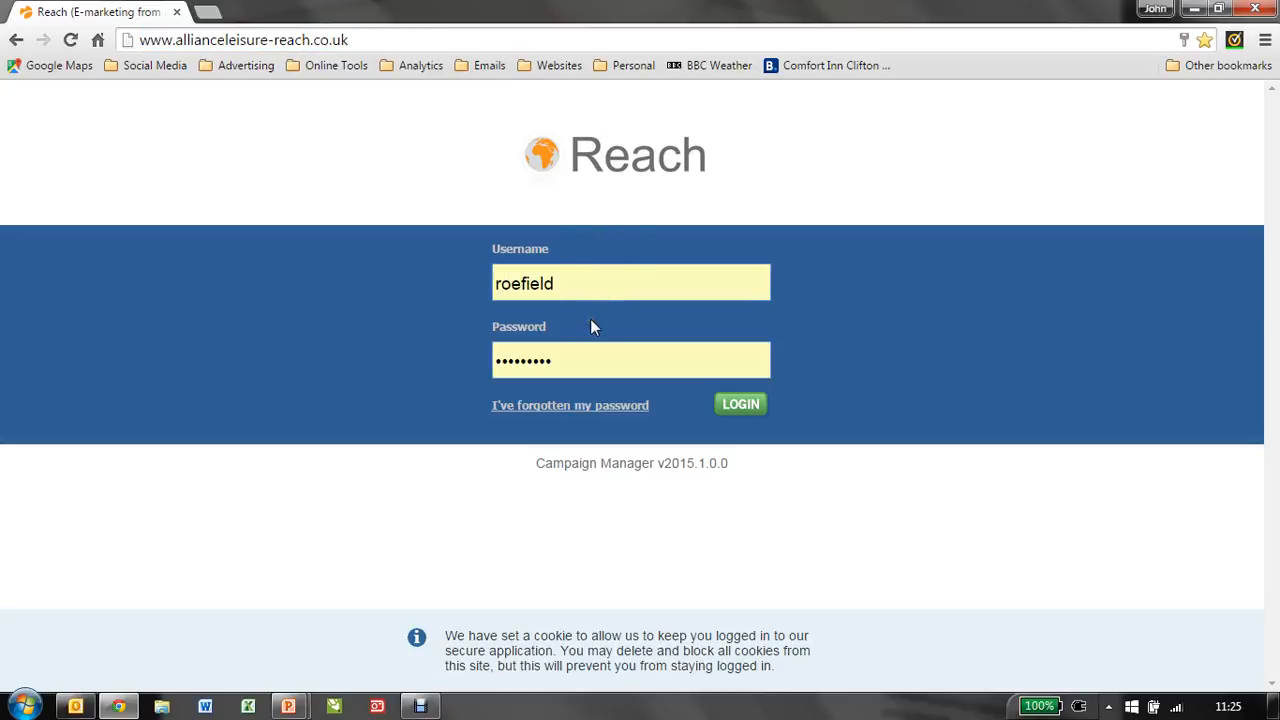
pyautogui.click(740, 405)
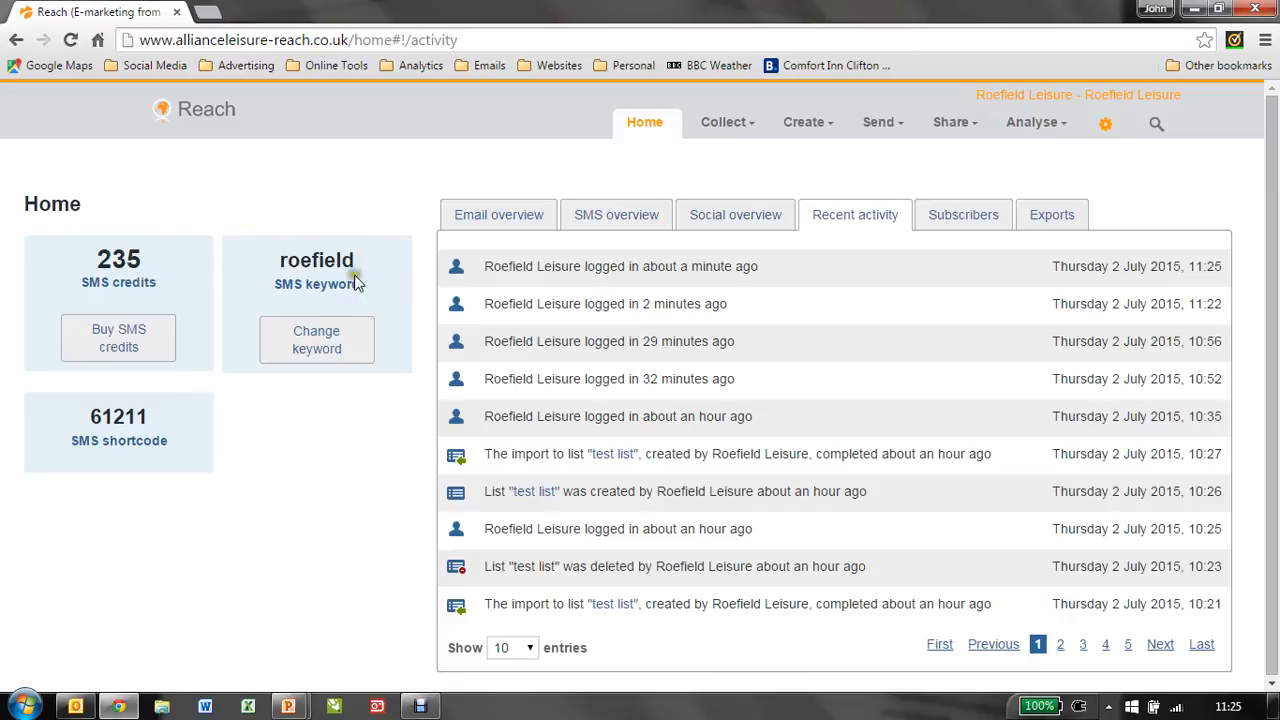
# Step: Open the subscriber lists and expand the text back lists folder
pyautogui.click(338, 220)
pyautogui.click(726, 124)
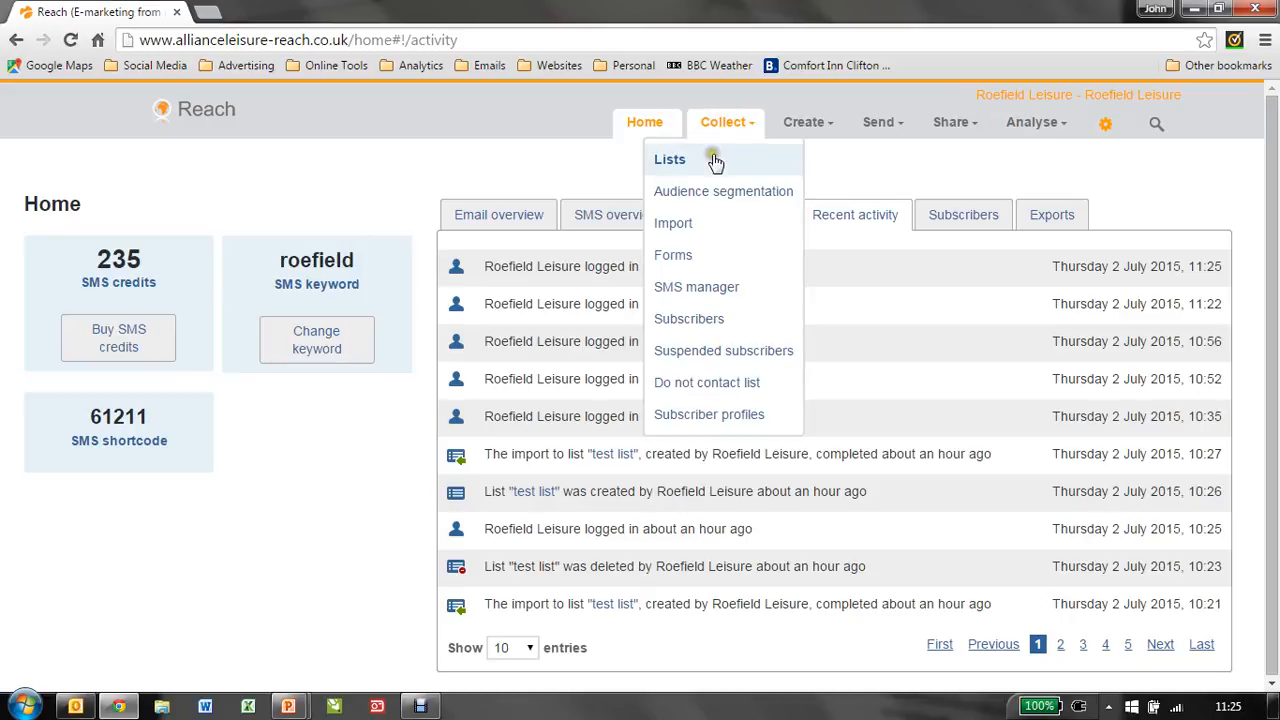
pyautogui.click(713, 163)
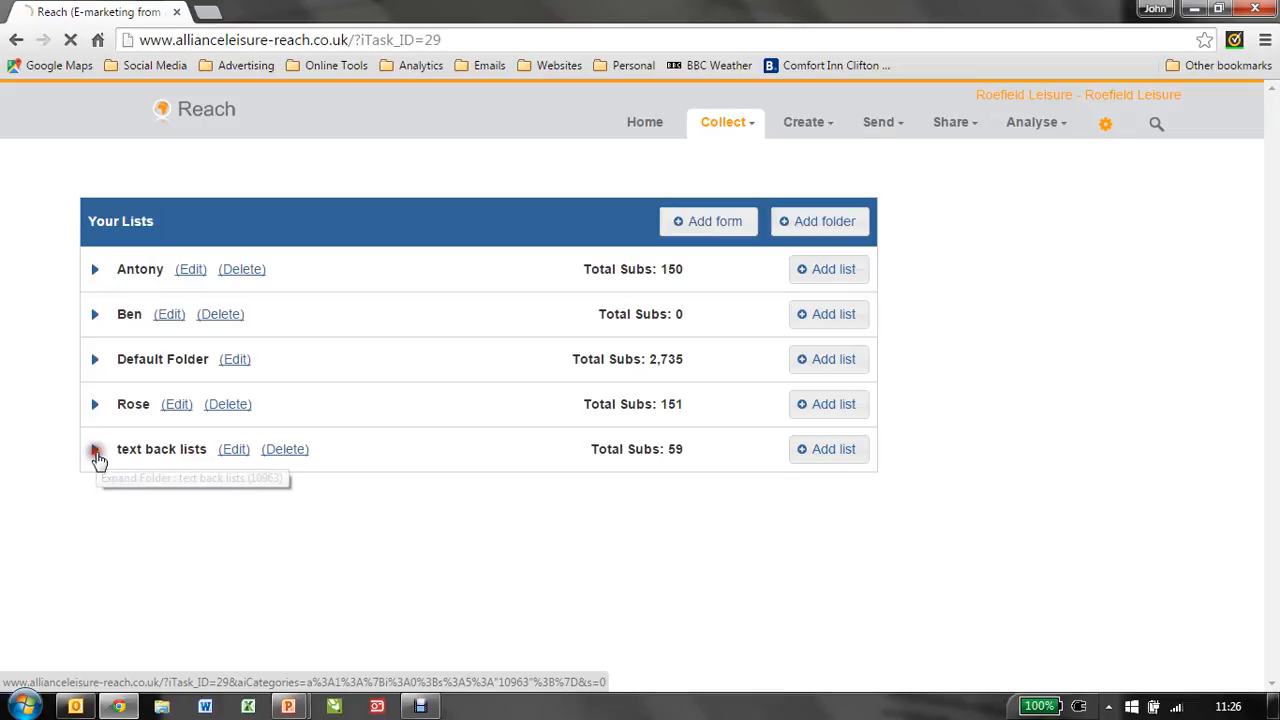
pyautogui.click(95, 451)
pyautogui.scroll(-1, 240, 460)
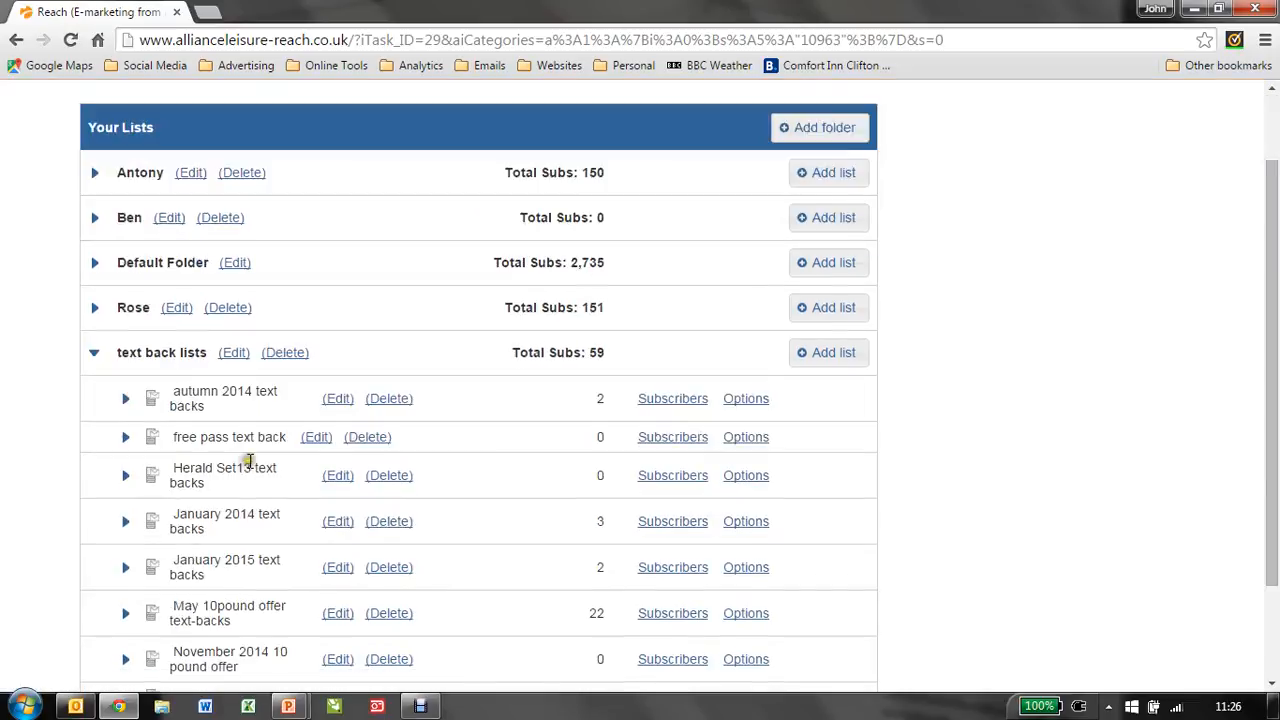
pyautogui.scroll(-1, 300, 409)
pyautogui.scroll(-1, 287, 370)
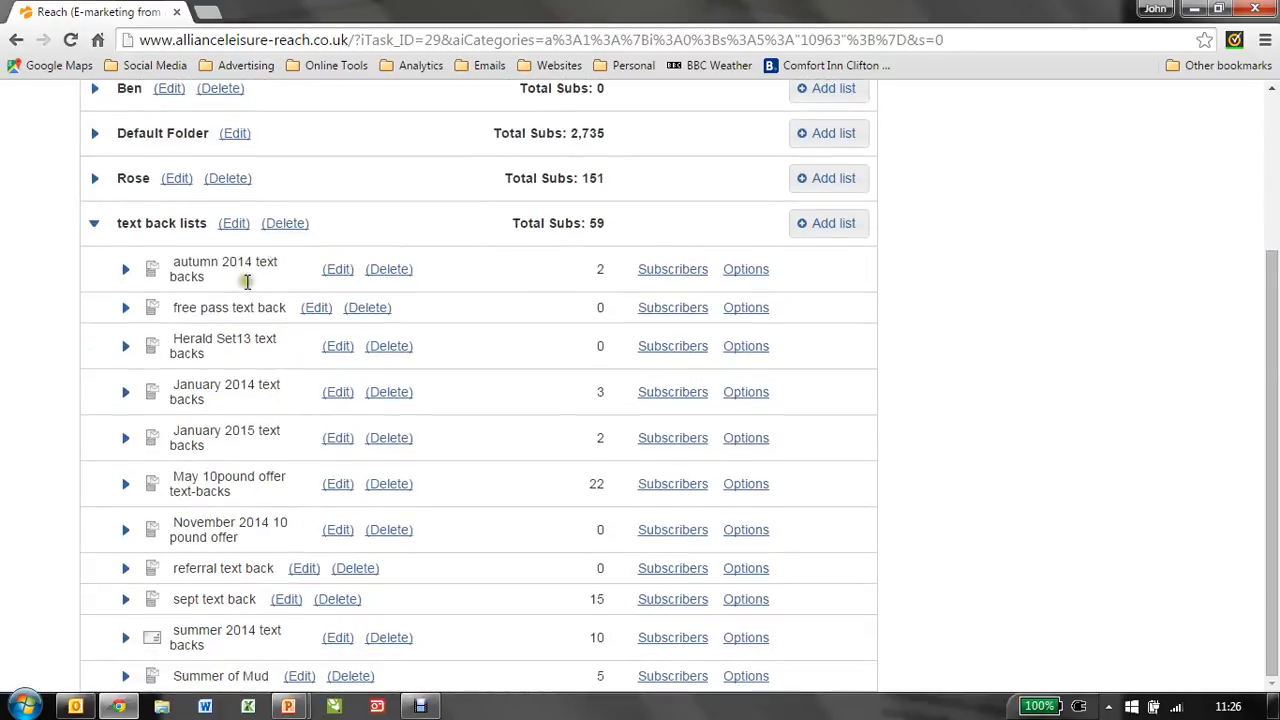
# Step: Add a new SMS list named test text back list to the text back lists folder
pyautogui.click(830, 224)
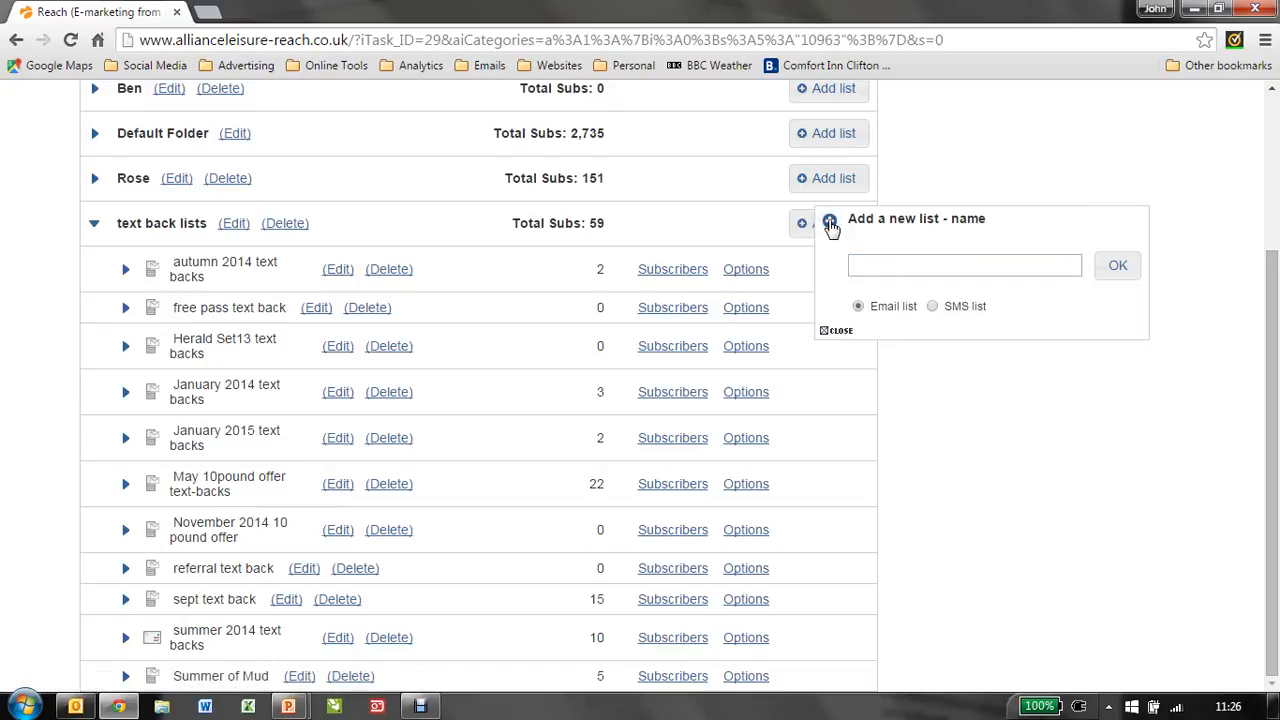
pyautogui.click(950, 264)
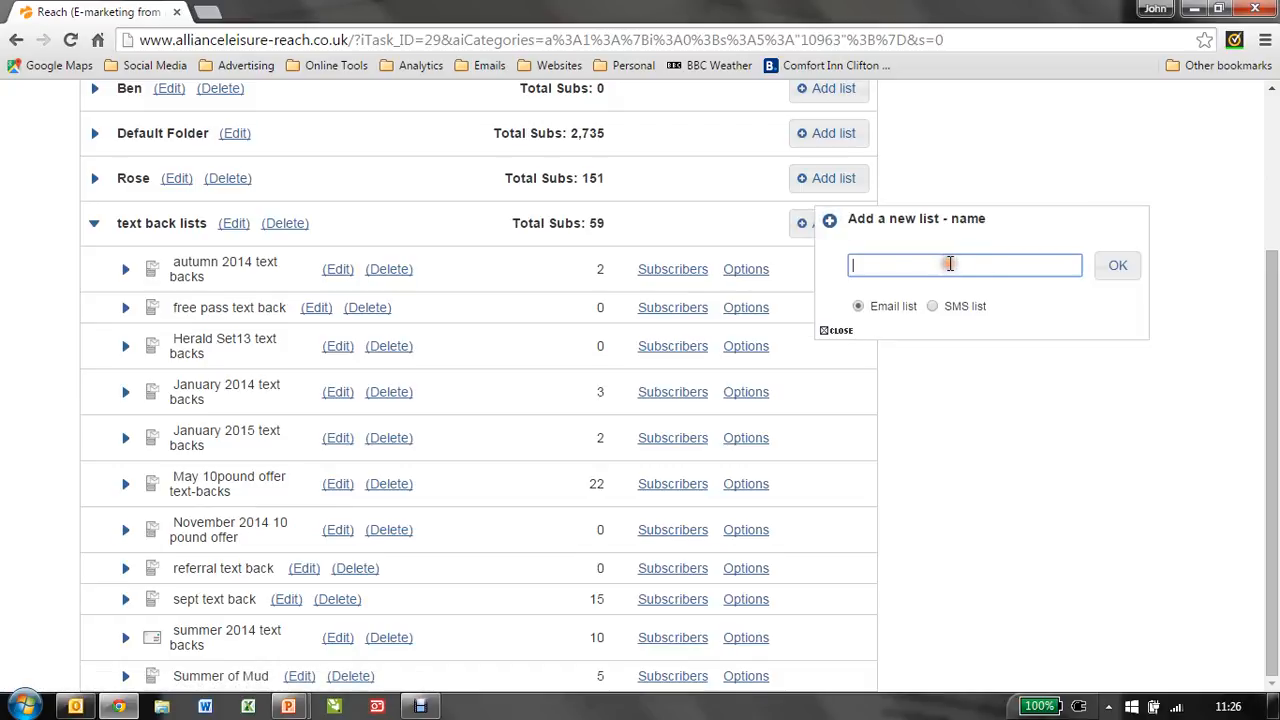
pyautogui.write('test text back list')
pyautogui.click(933, 307)
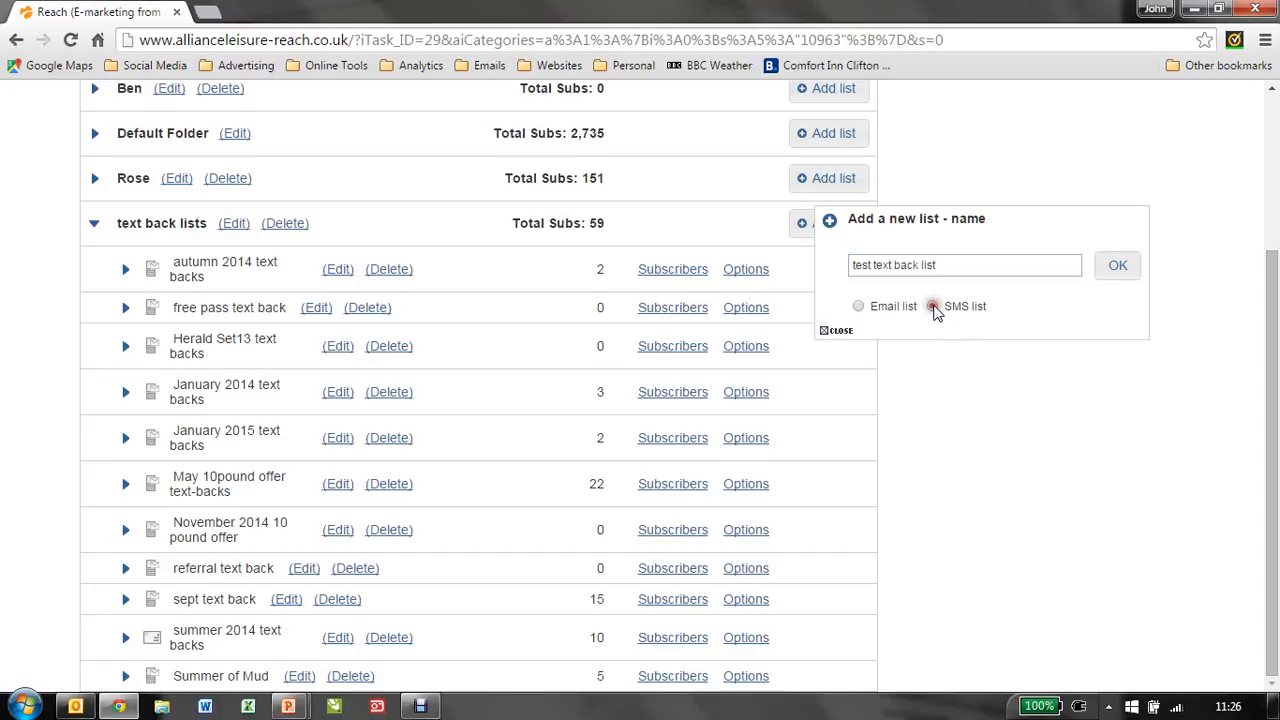
pyautogui.click(1117, 265)
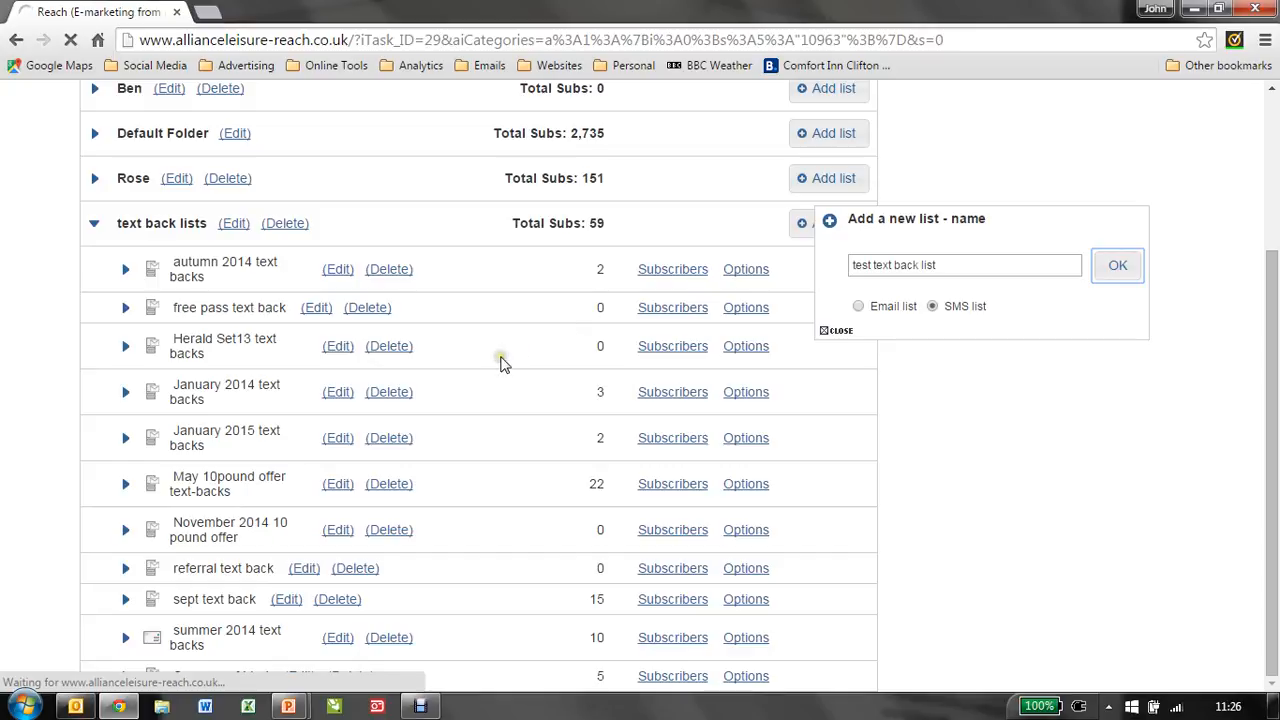
pyautogui.scroll(-3, 424, 372)
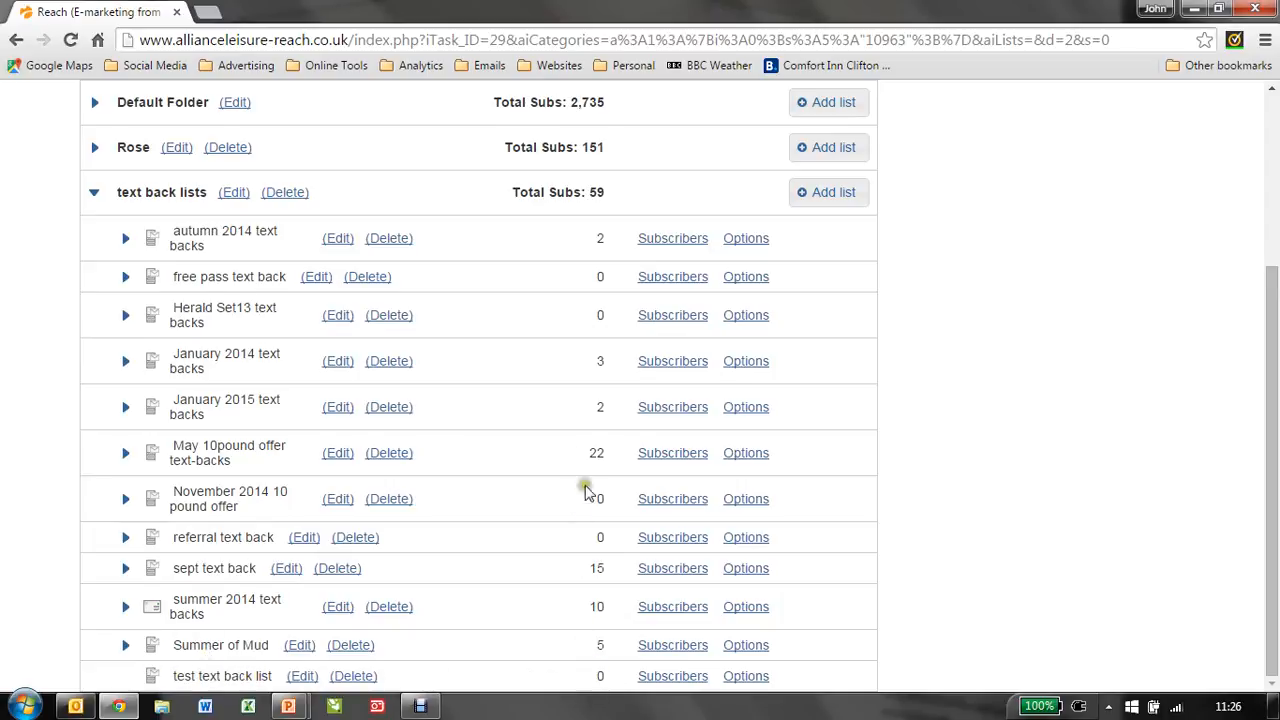
pyautogui.scroll(3, 586, 486)
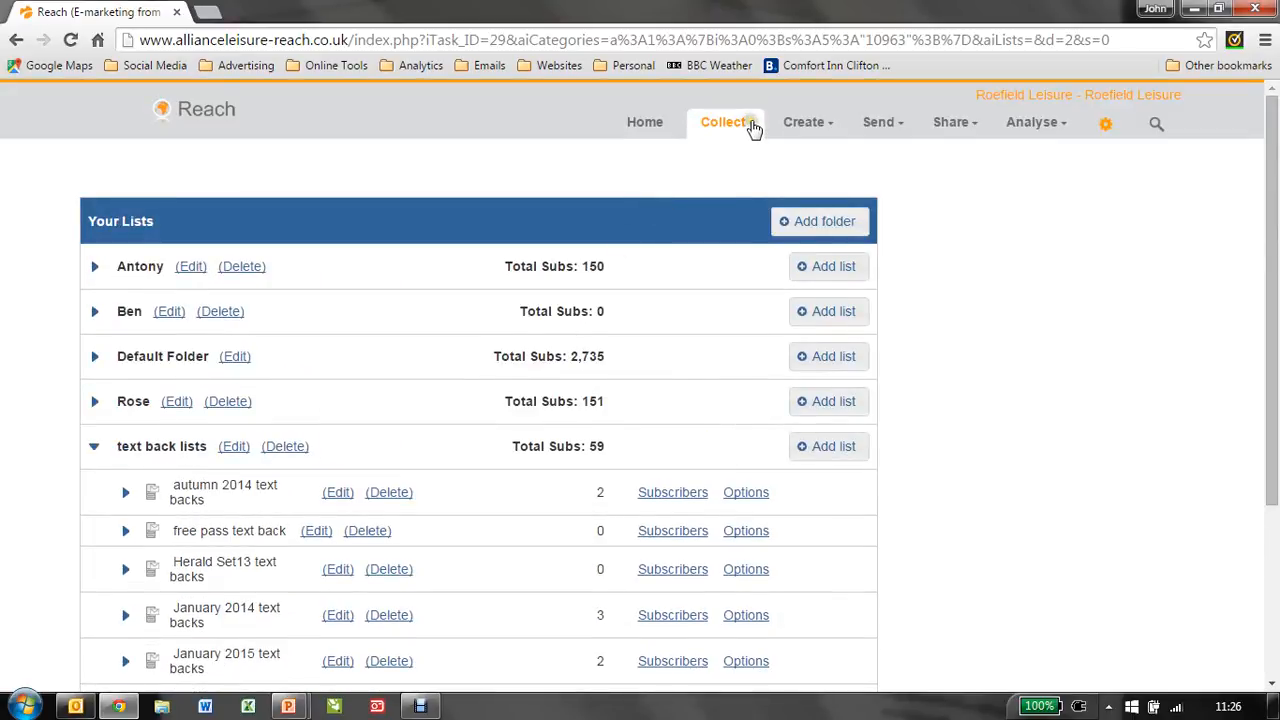
# Step: Open the SMS manager and browse through the existing keyword rules
pyautogui.click(748, 128)
pyautogui.click(743, 128)
pyautogui.click(719, 289)
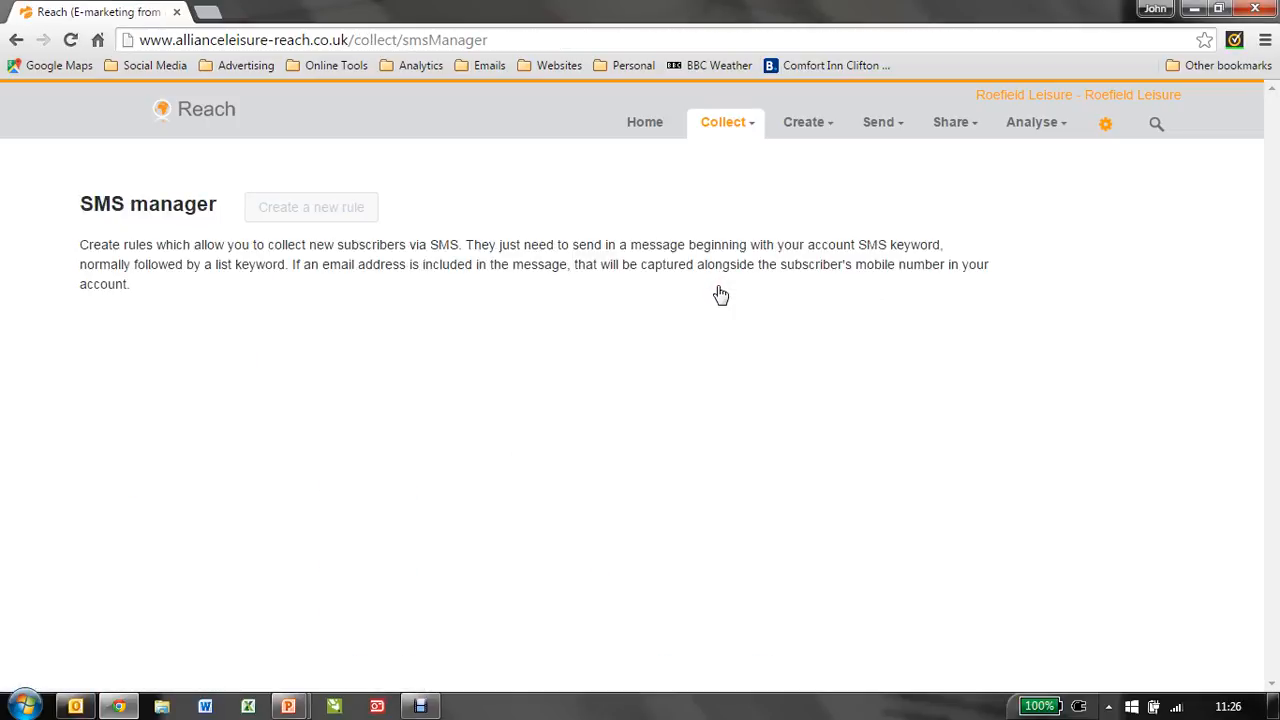
pyautogui.click(649, 300)
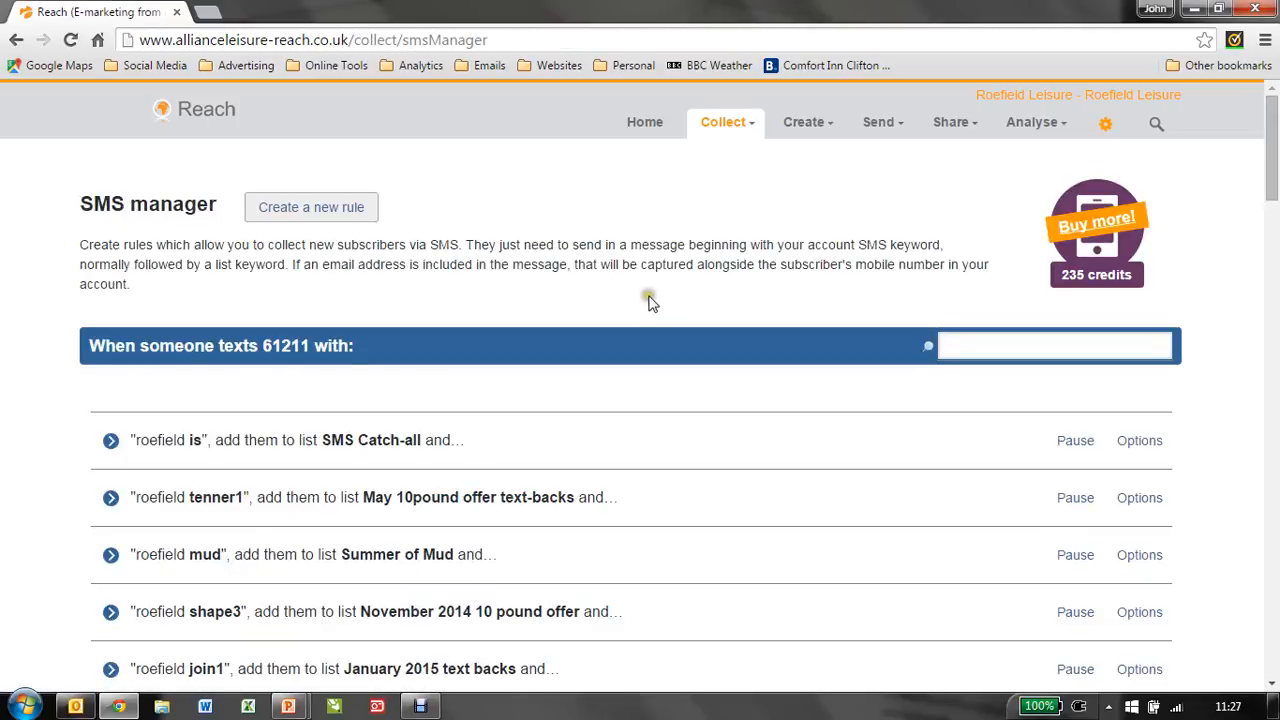
pyautogui.click(577, 308)
pyautogui.scroll(-3, 212, 410)
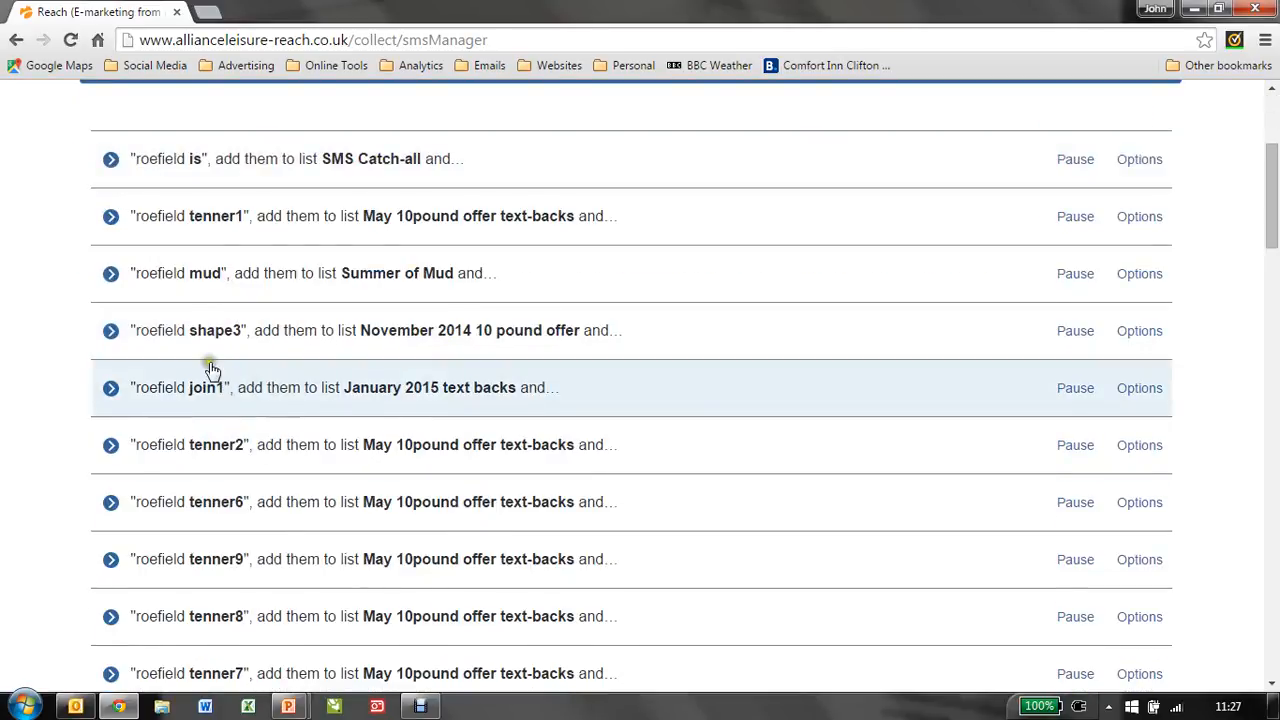
pyautogui.scroll(-6, 224, 395)
pyautogui.scroll(-10, 242, 418)
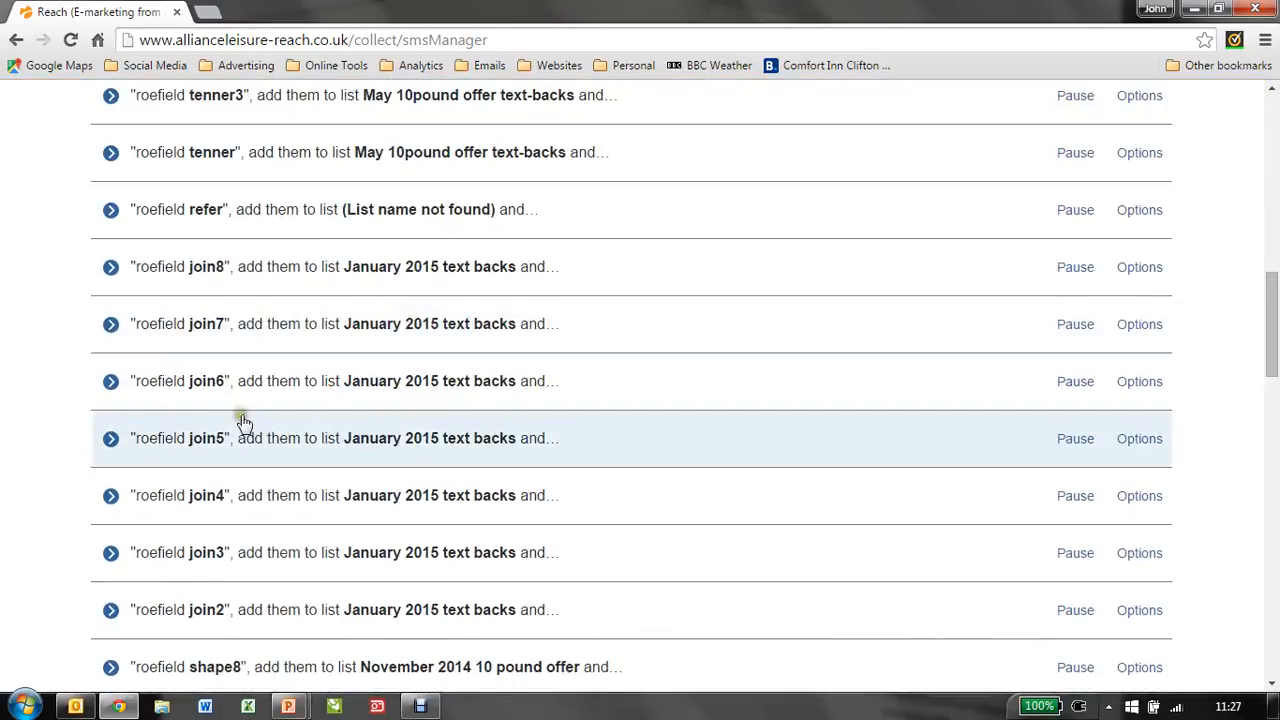
pyautogui.scroll(-9, 243, 413)
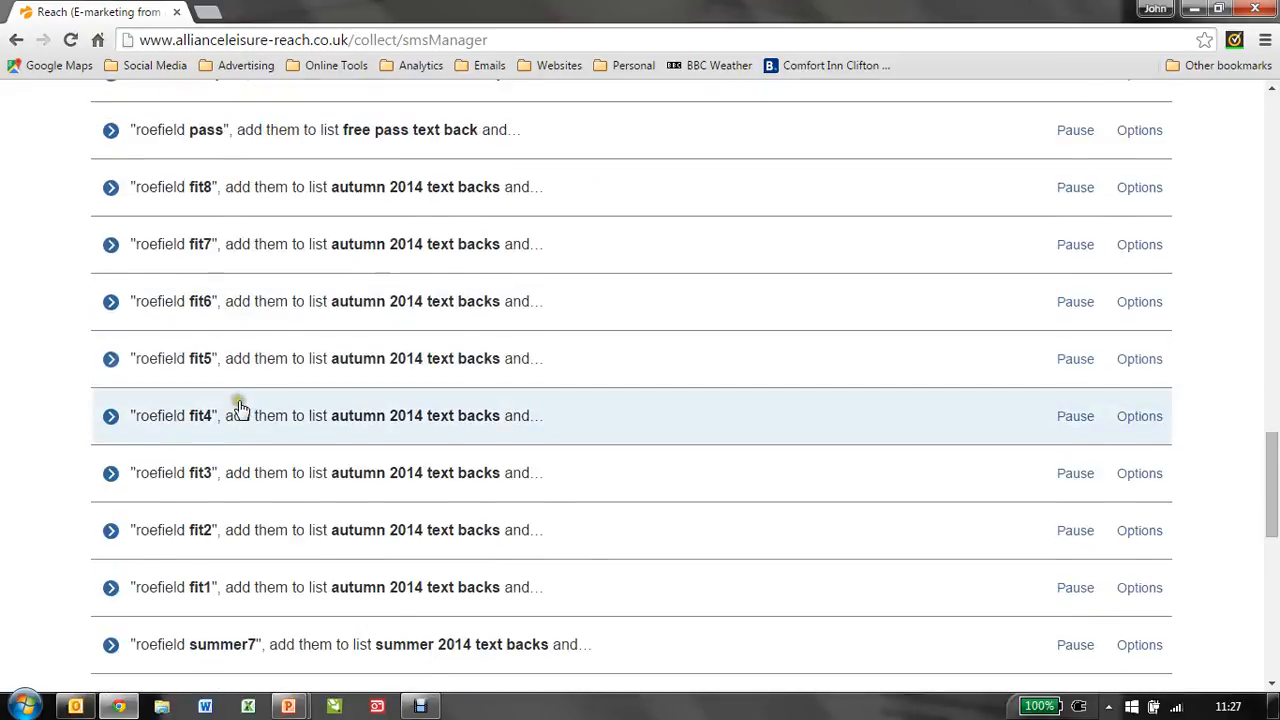
pyautogui.scroll(6, 241, 415)
pyautogui.scroll(20, 265, 357)
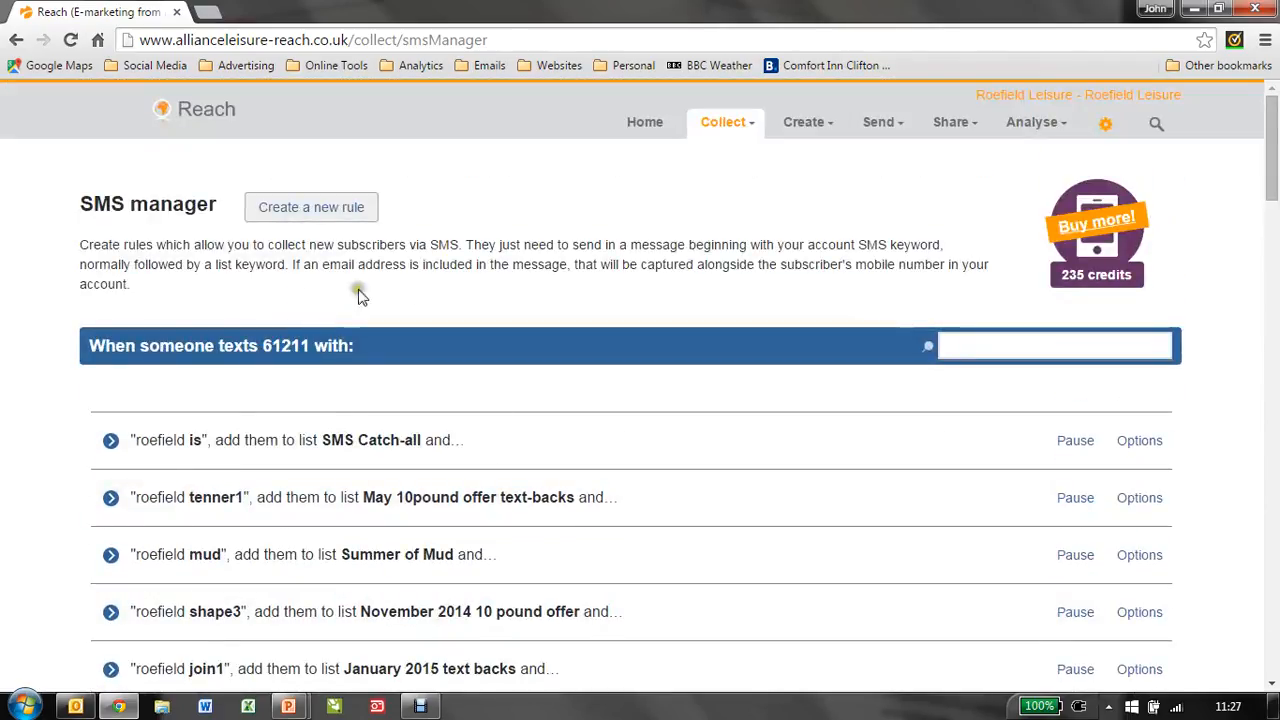
# Step: Create a new SMS rule with subkeyword test that adds senders to the test text back list
pyautogui.click(303, 212)
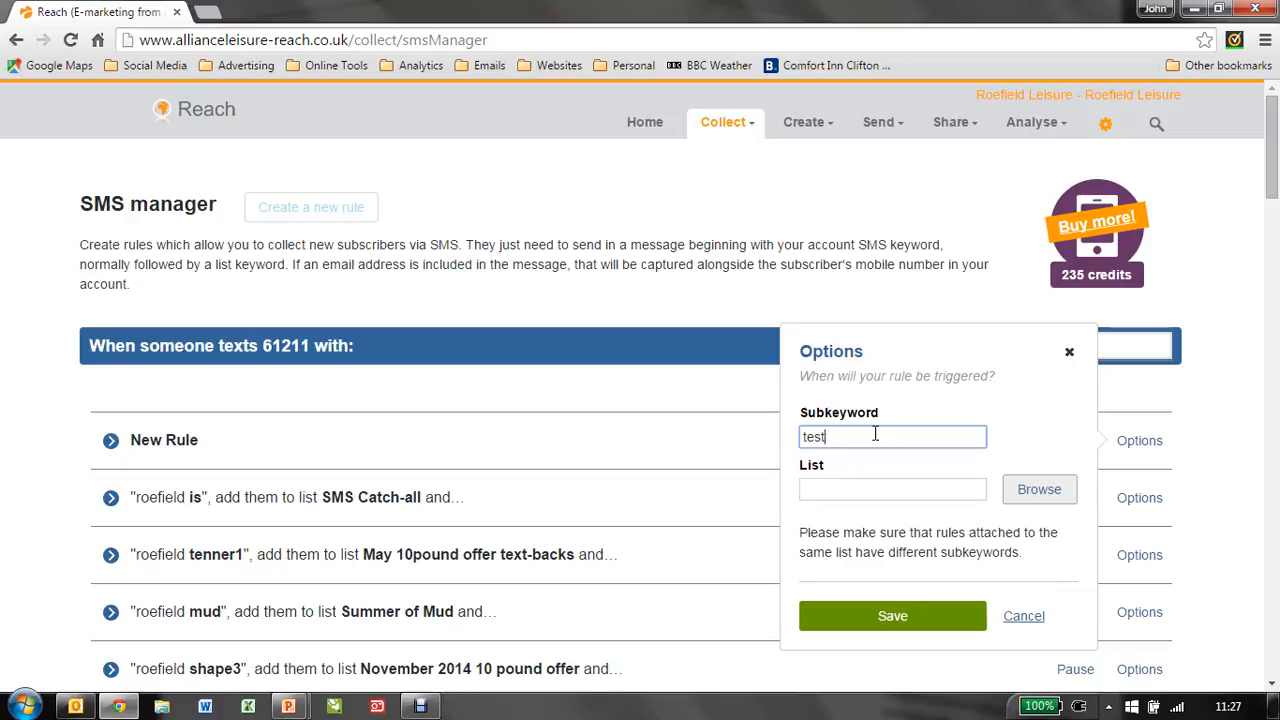
pyautogui.click(920, 487)
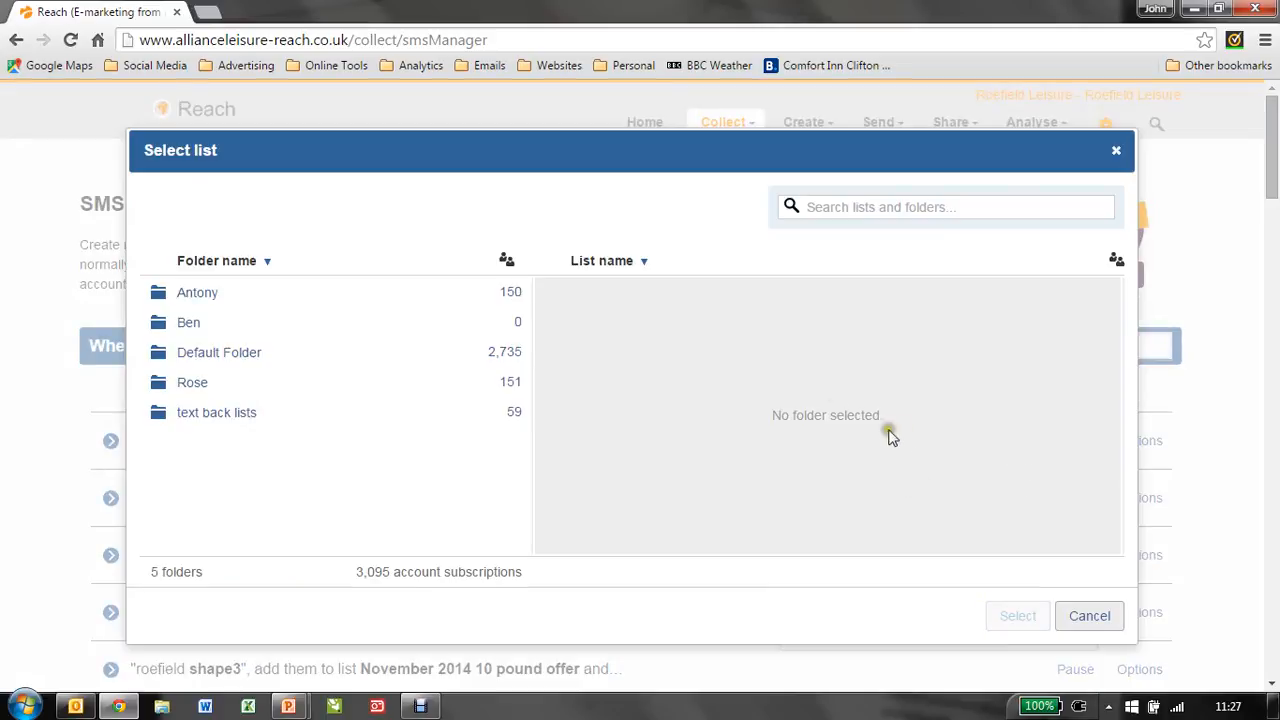
pyautogui.click(222, 413)
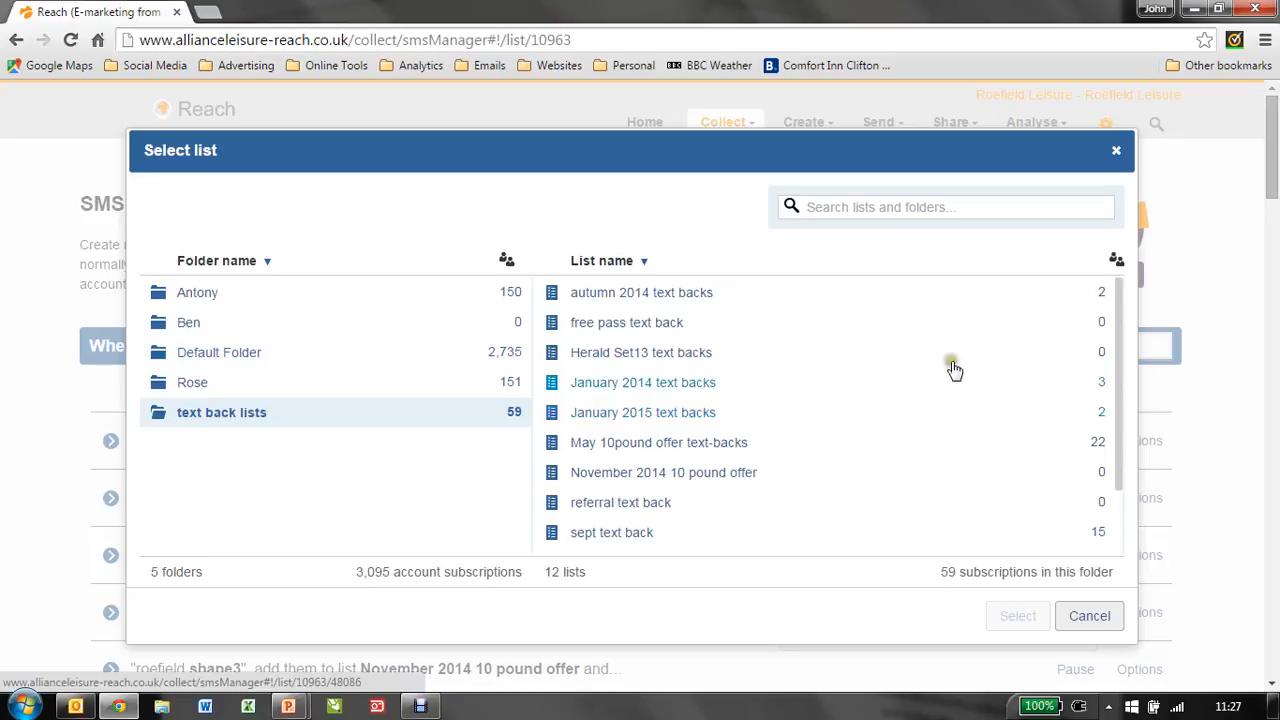
pyautogui.moveTo(1118, 358); pyautogui.dragTo(1137, 443)
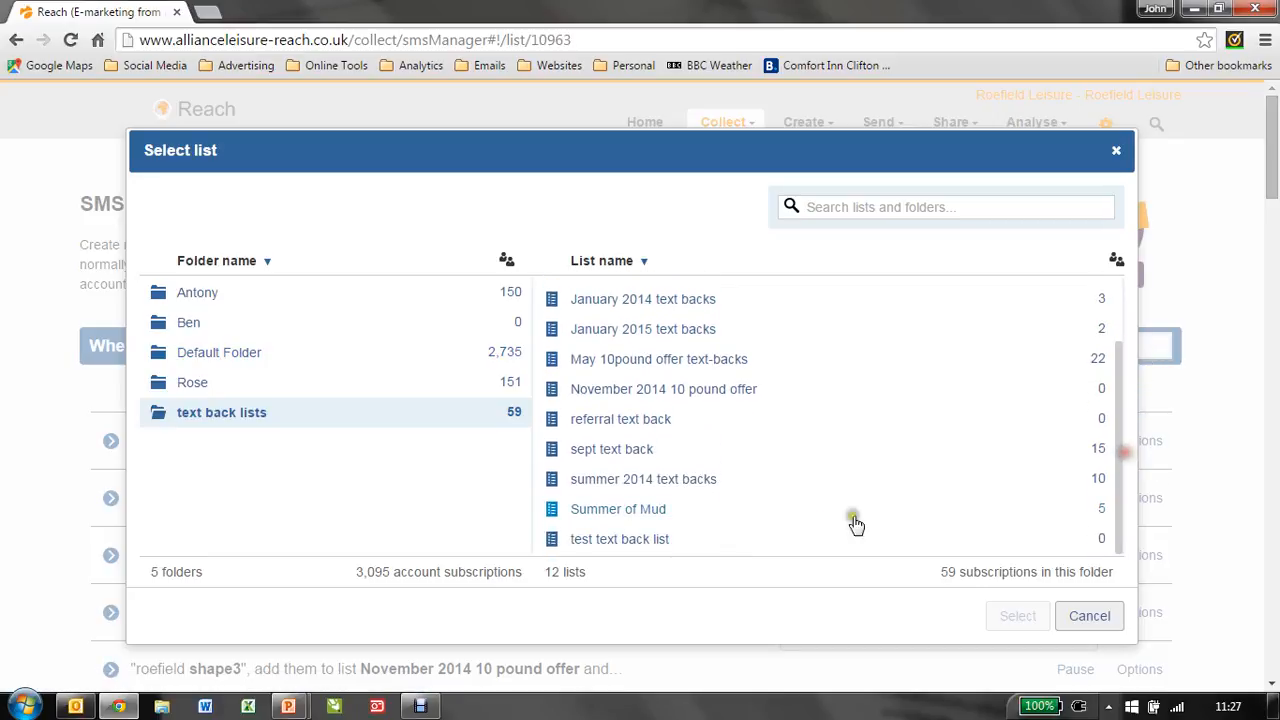
pyautogui.click(635, 543)
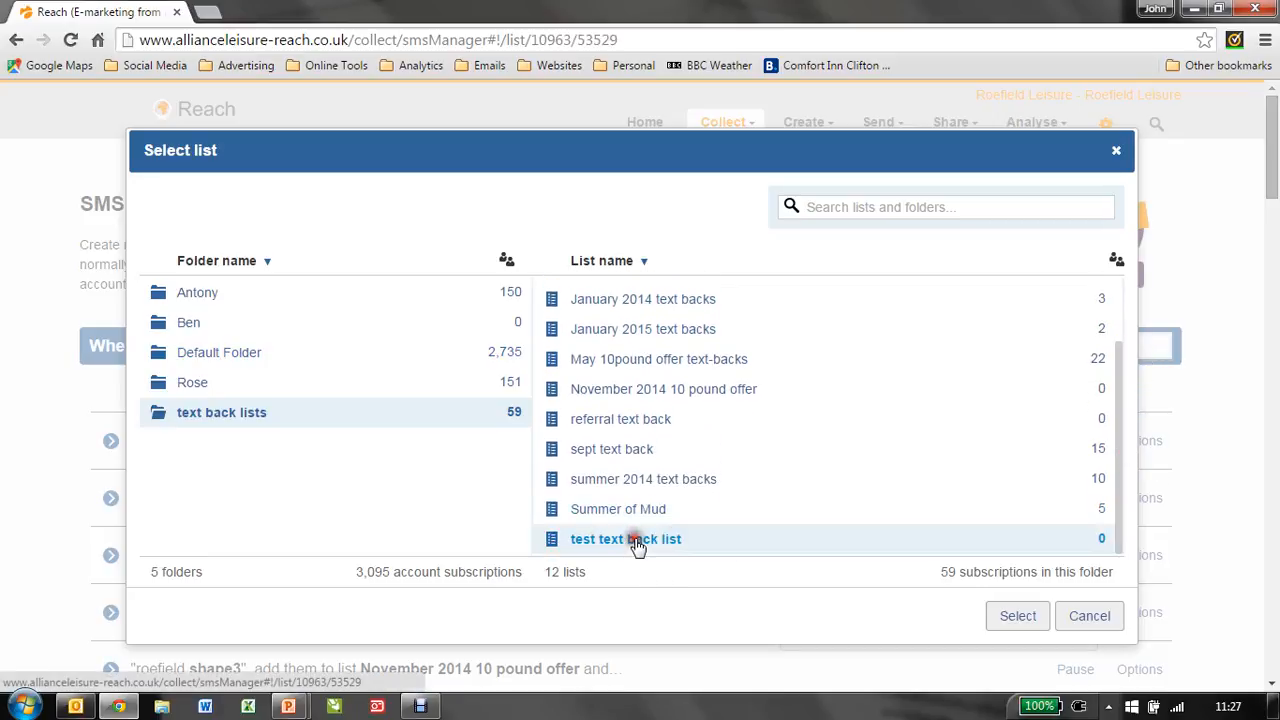
pyautogui.click(1021, 624)
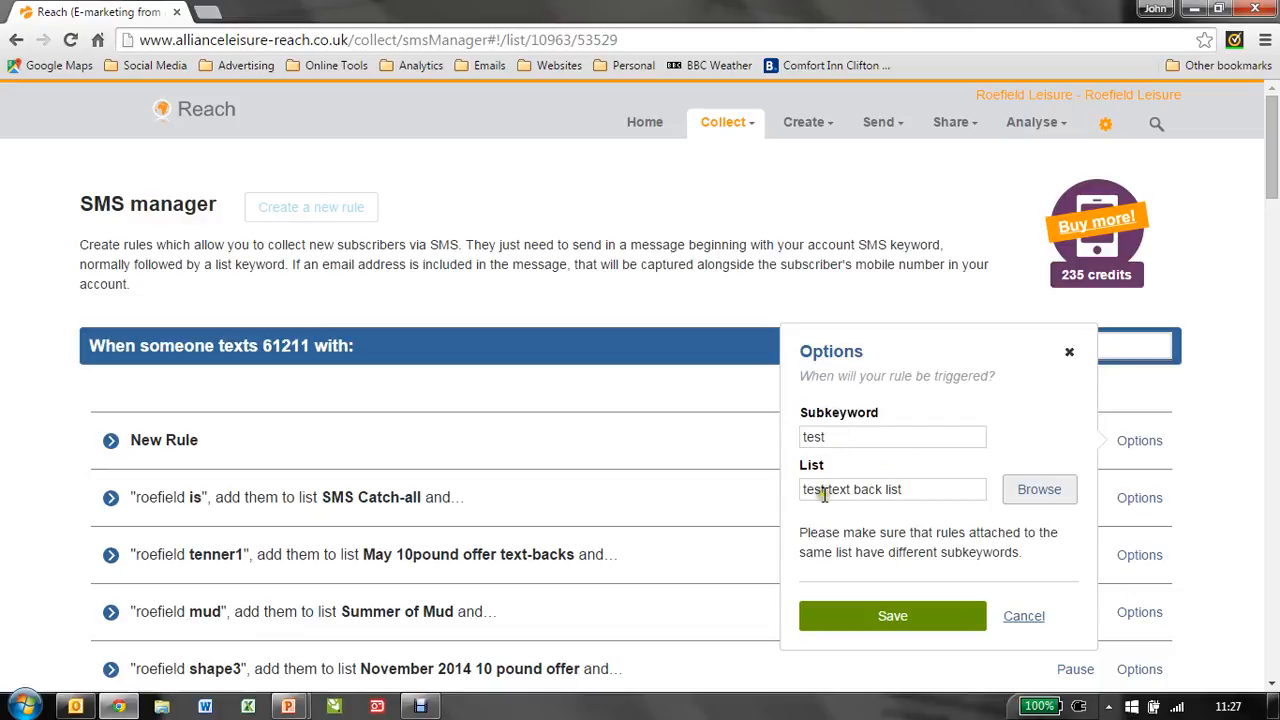
pyautogui.click(946, 620)
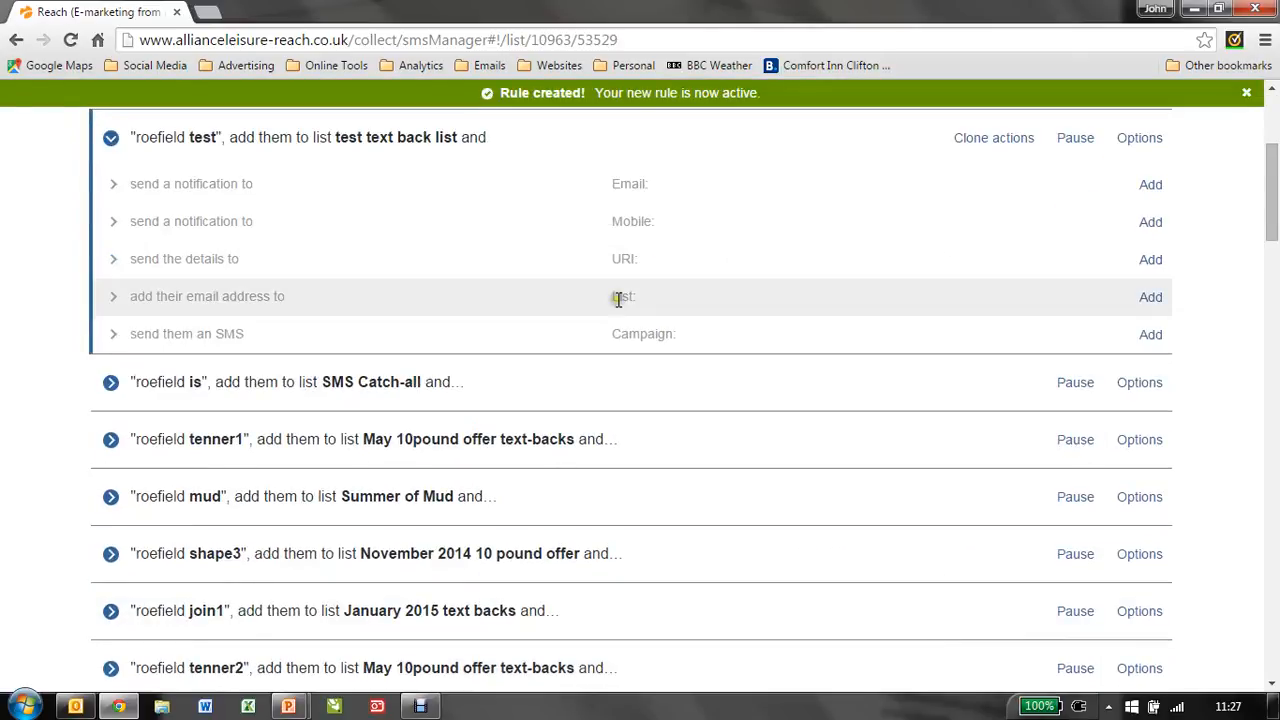
# Step: Add an email notification to the test rule, entering the recipient's e-mail address
pyautogui.scroll(2, 534, 366)
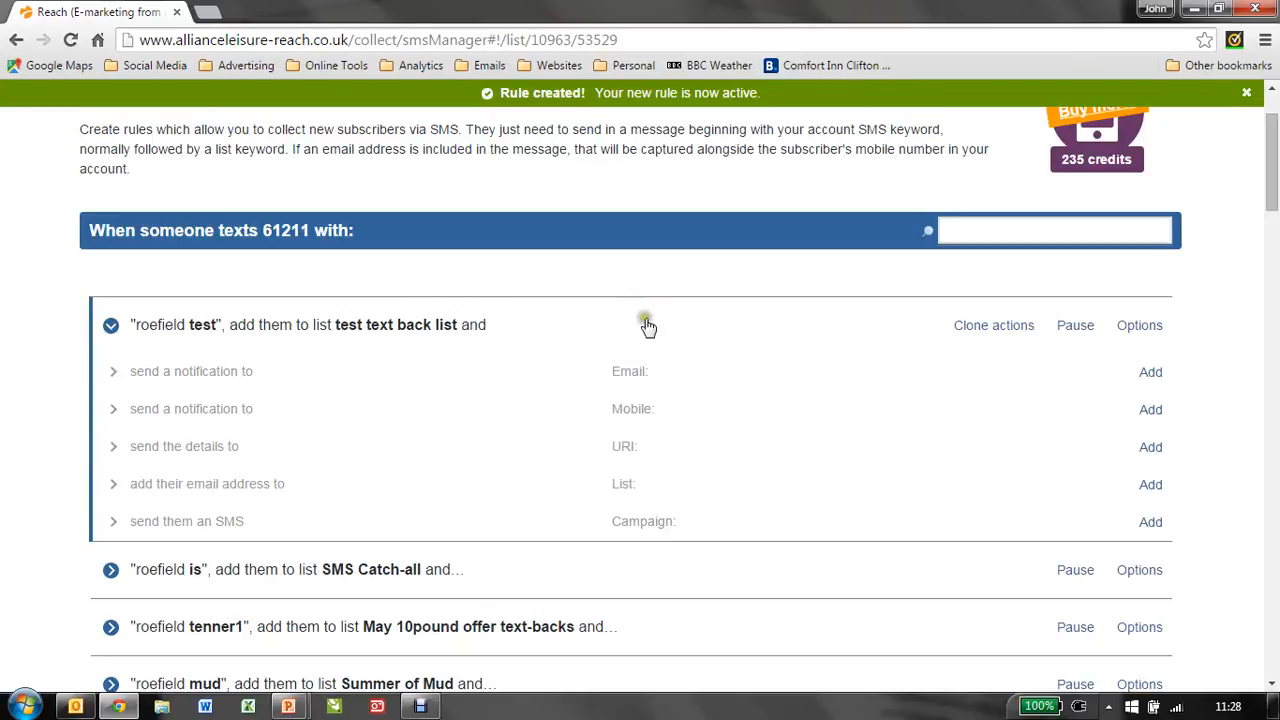
pyautogui.click(1150, 370)
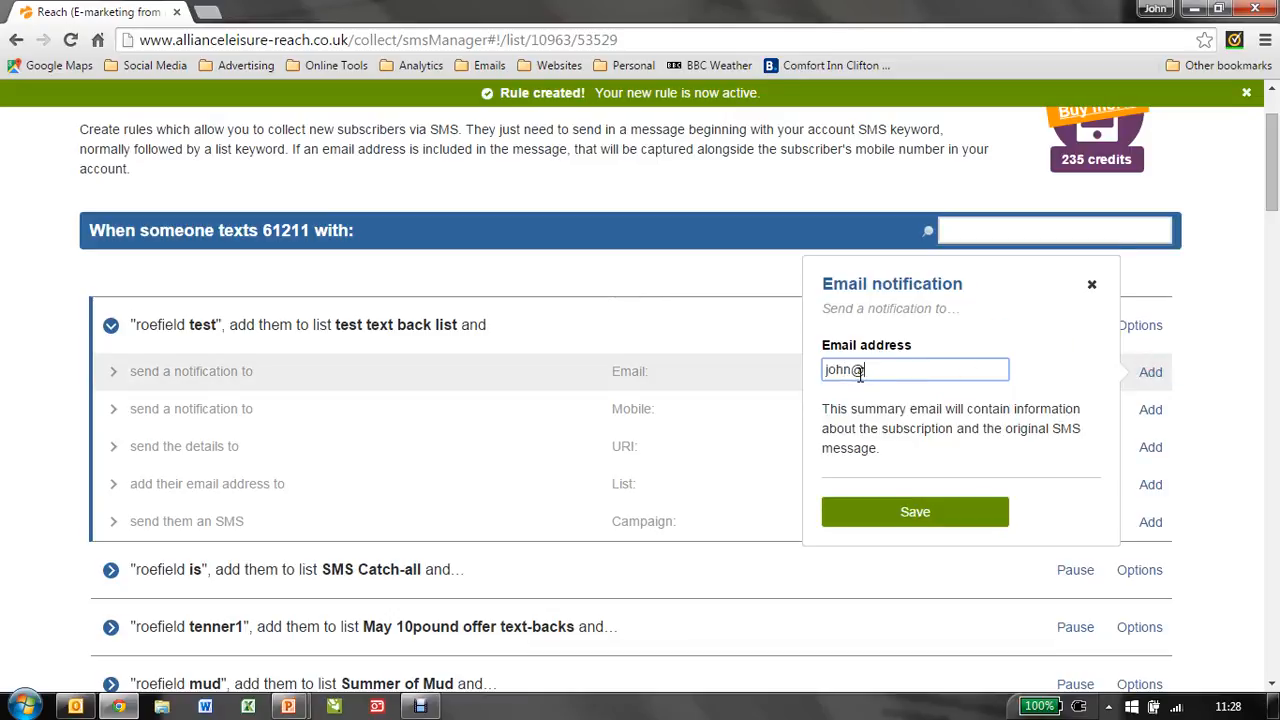
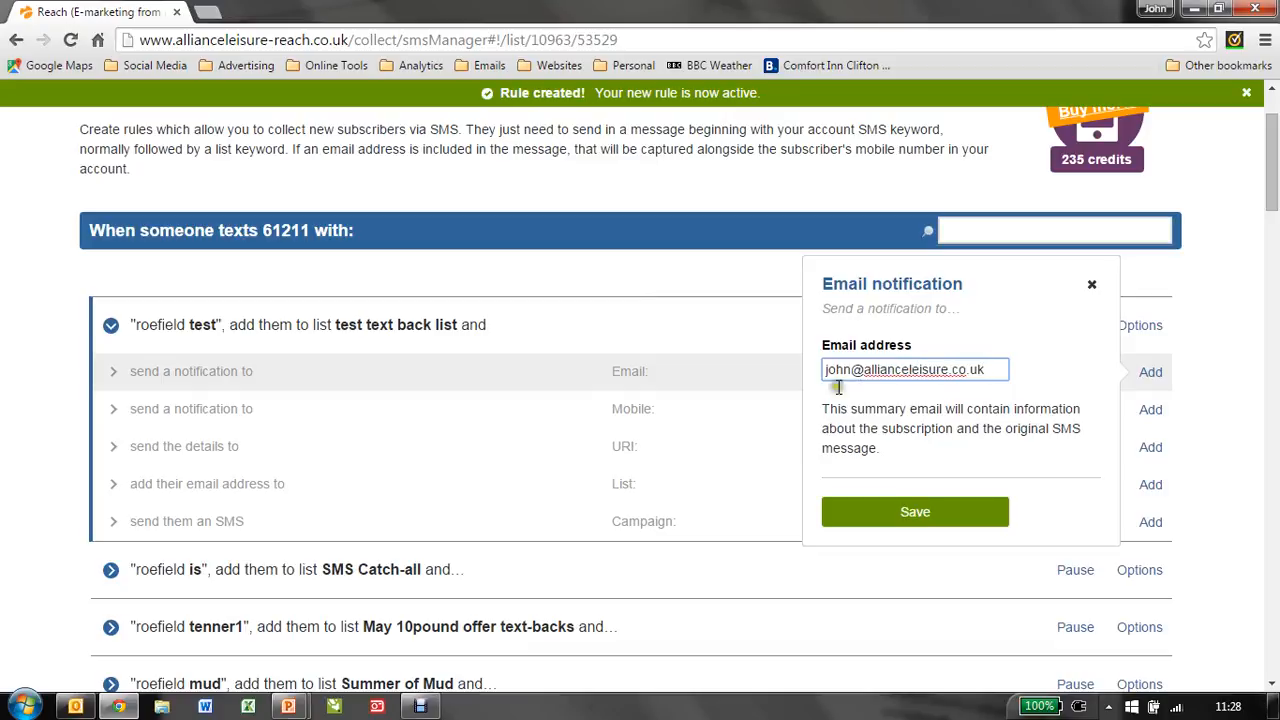
pyautogui.click(922, 515)
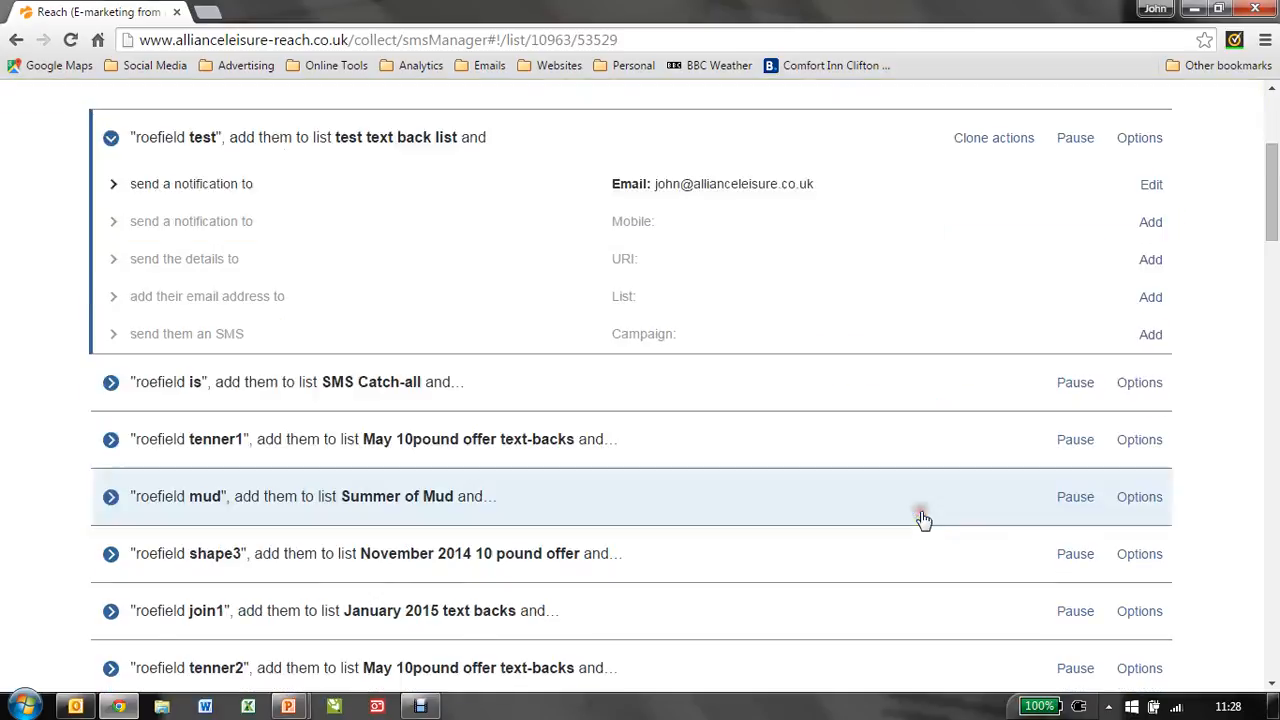
# Step: Scroll through the rule list to review the new test rule and its notification
pyautogui.scroll(1, 777, 410)
pyautogui.scroll(1, 777, 410)
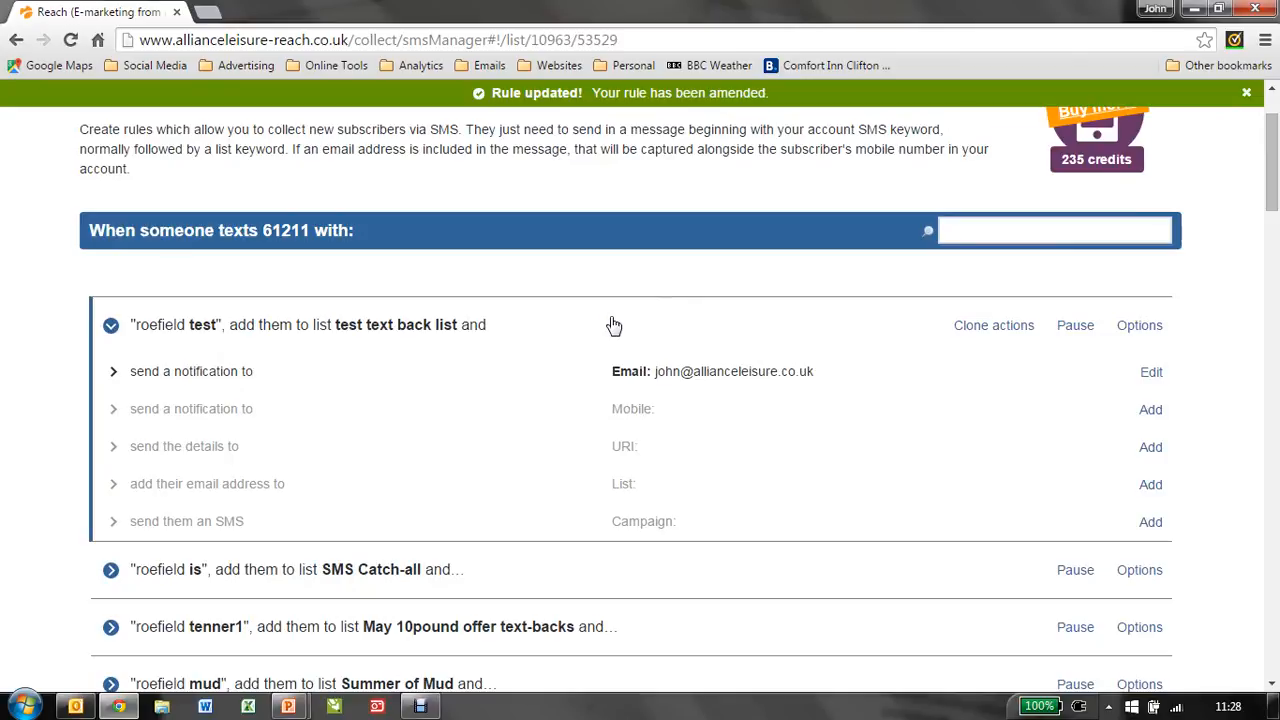
pyautogui.scroll(-5, 612, 325)
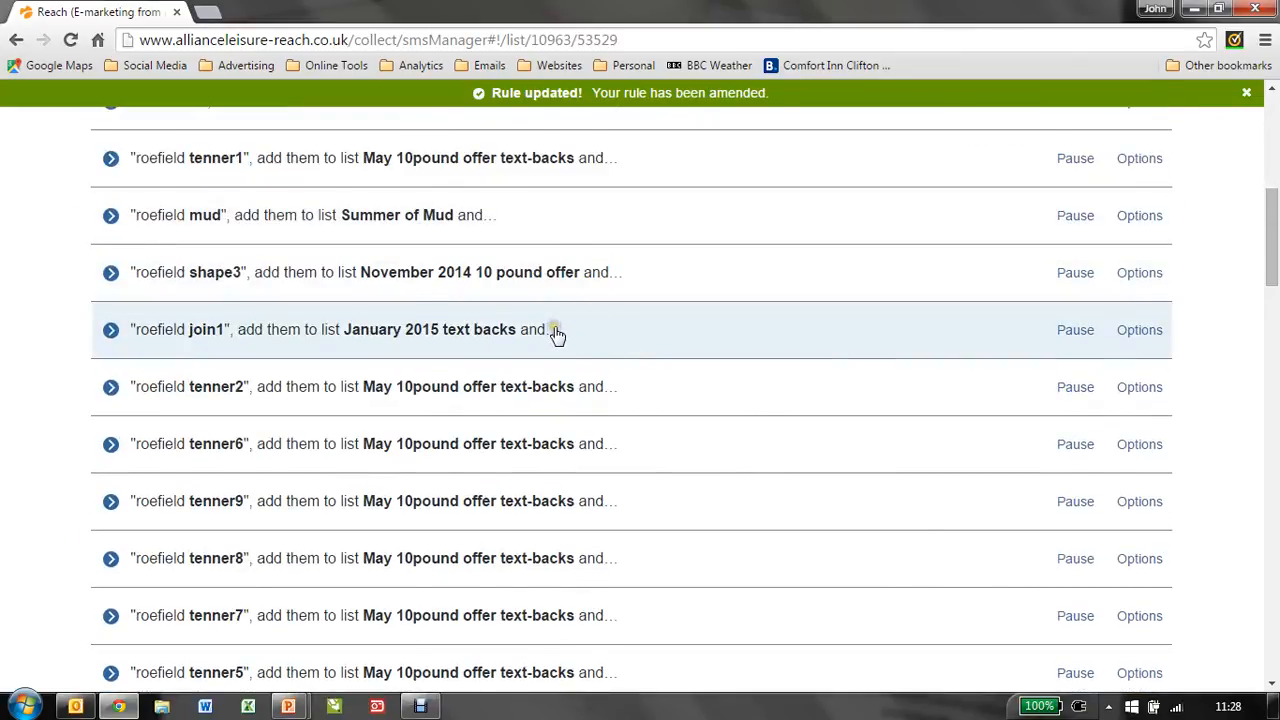
pyautogui.scroll(-2, 557, 335)
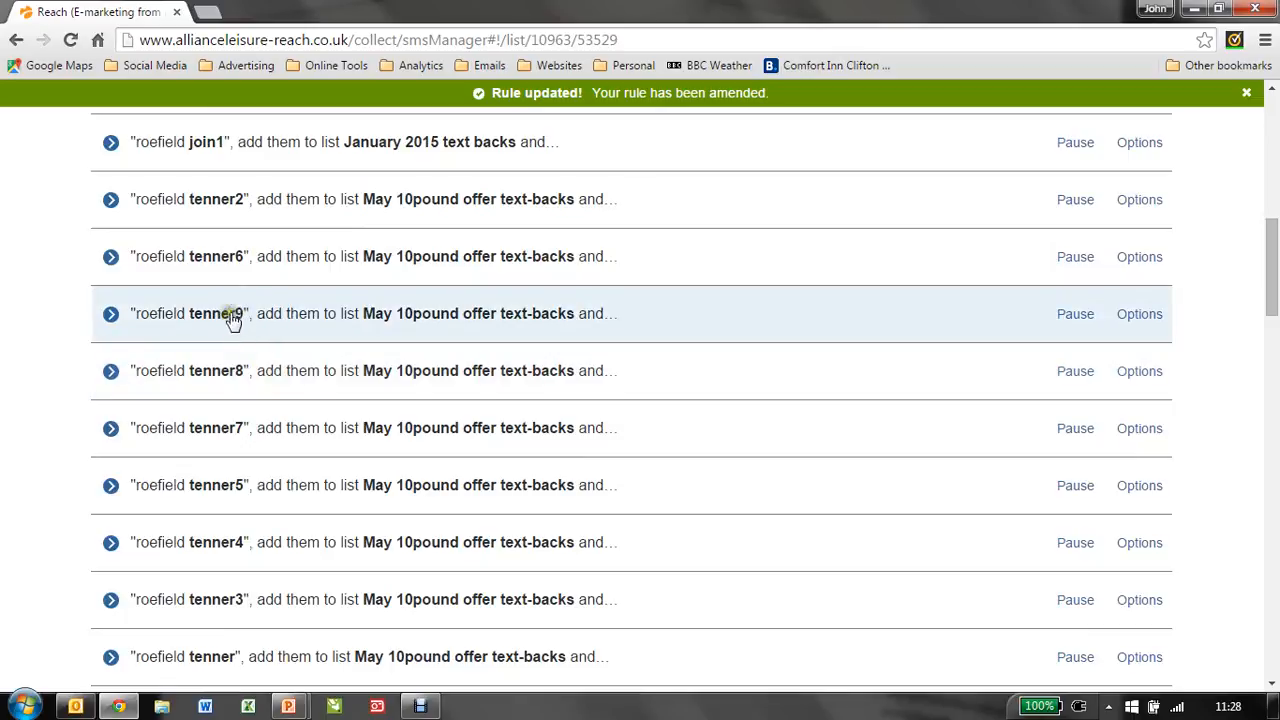
pyautogui.click(240, 312)
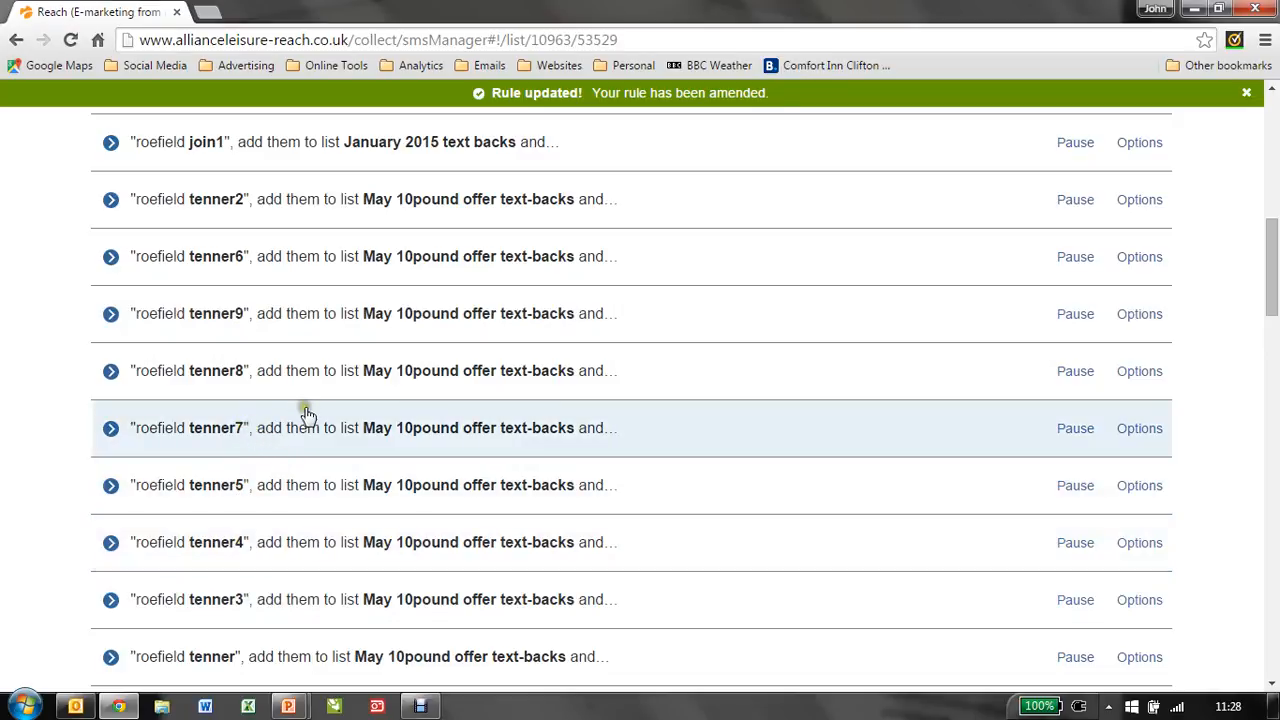
pyautogui.scroll(5, 485, 437)
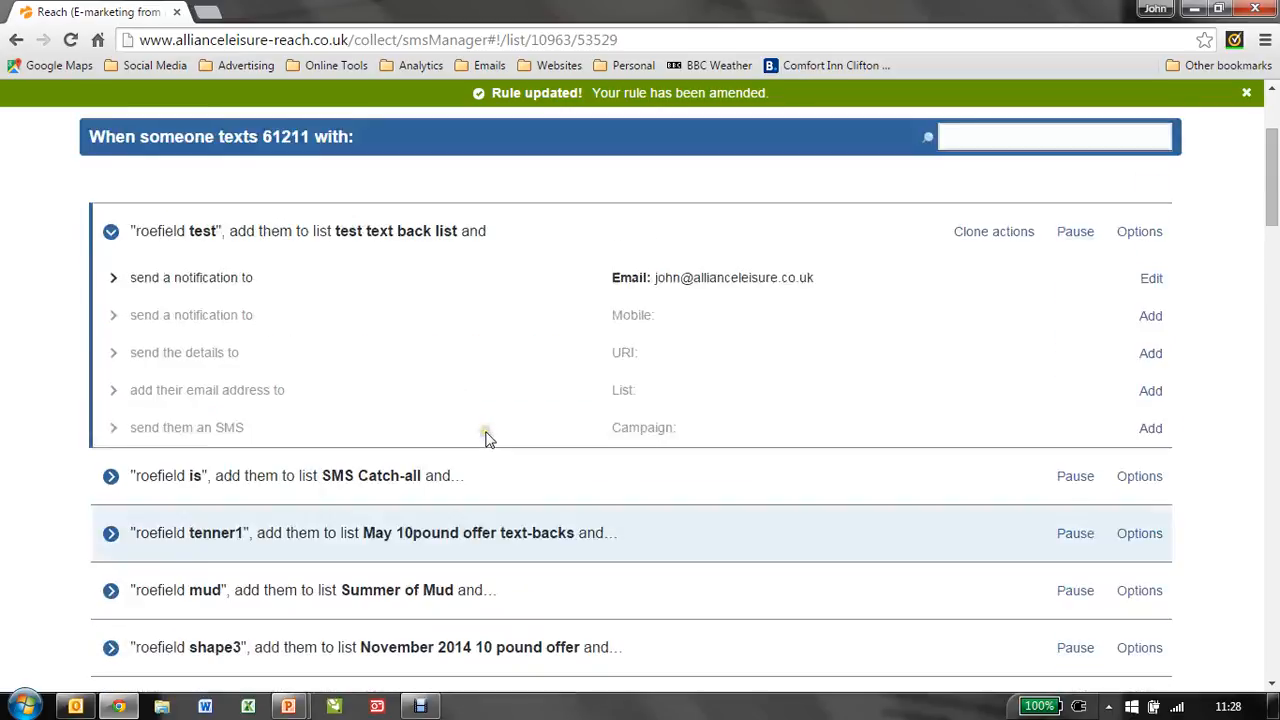
pyautogui.scroll(3, 487, 435)
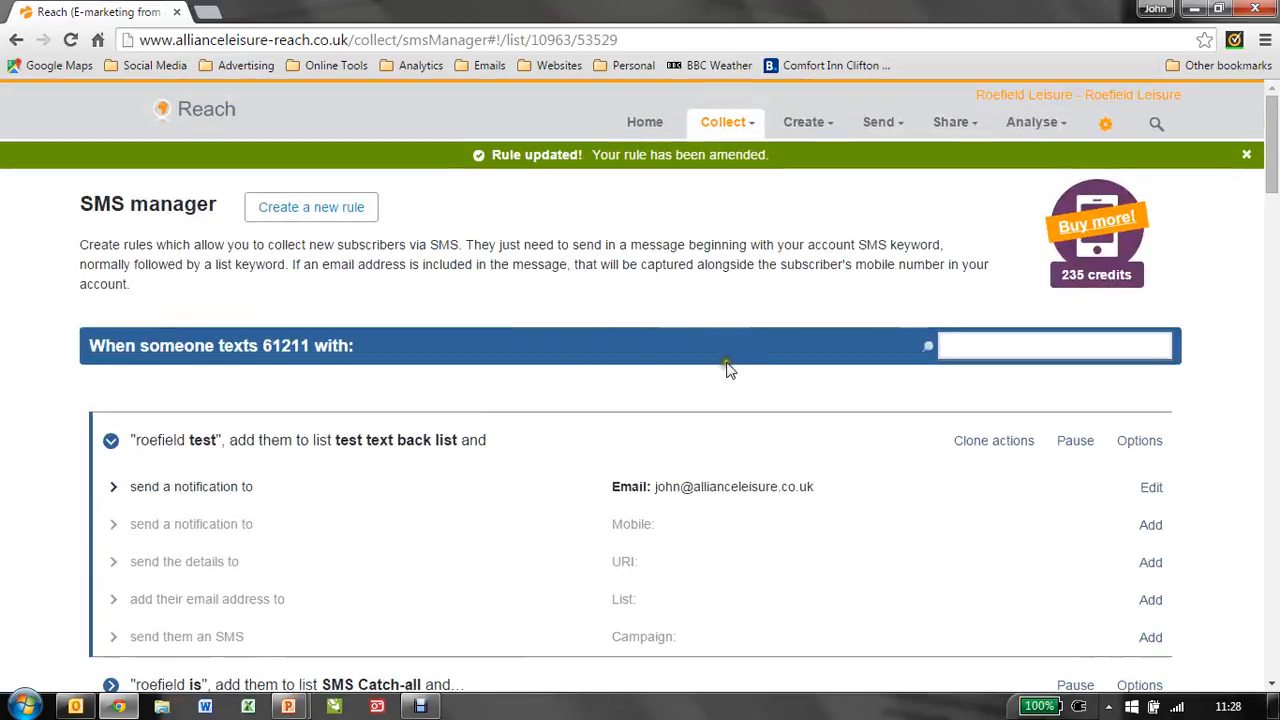
# Step: Collapse the test rule and review the Home recent activity and the lists in the text back lists folder
pyautogui.click(673, 443)
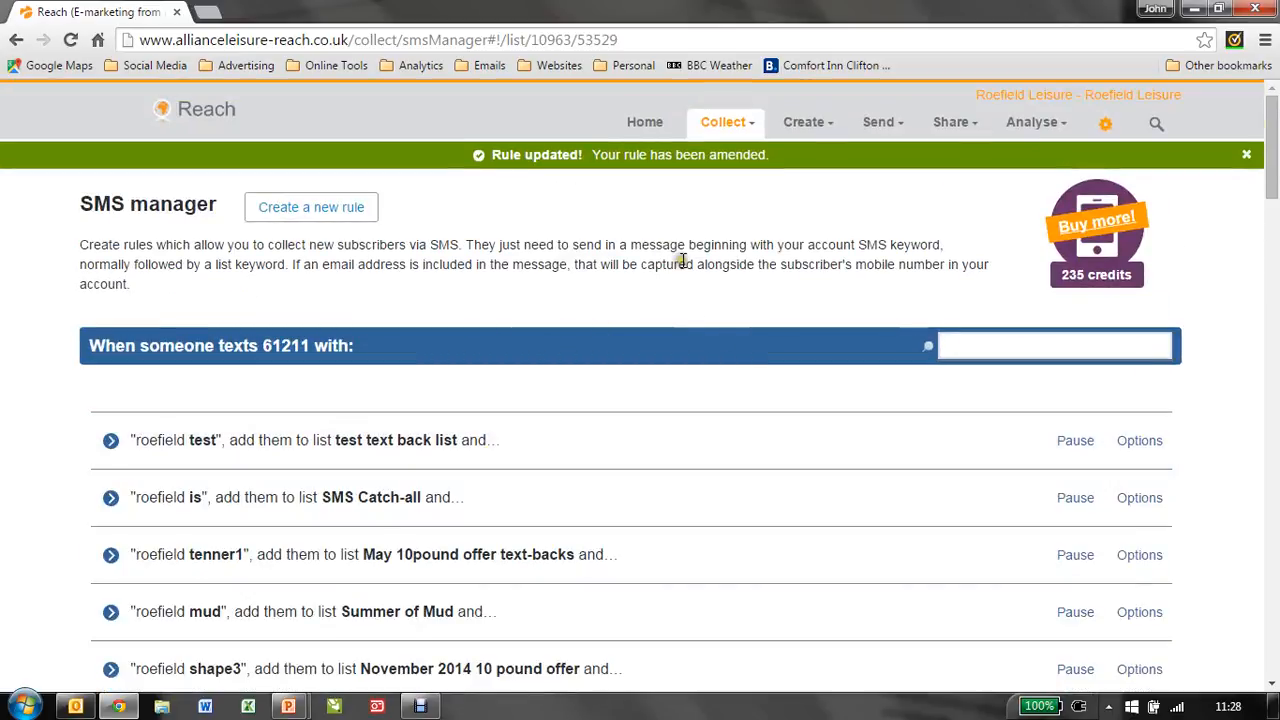
pyautogui.click(645, 123)
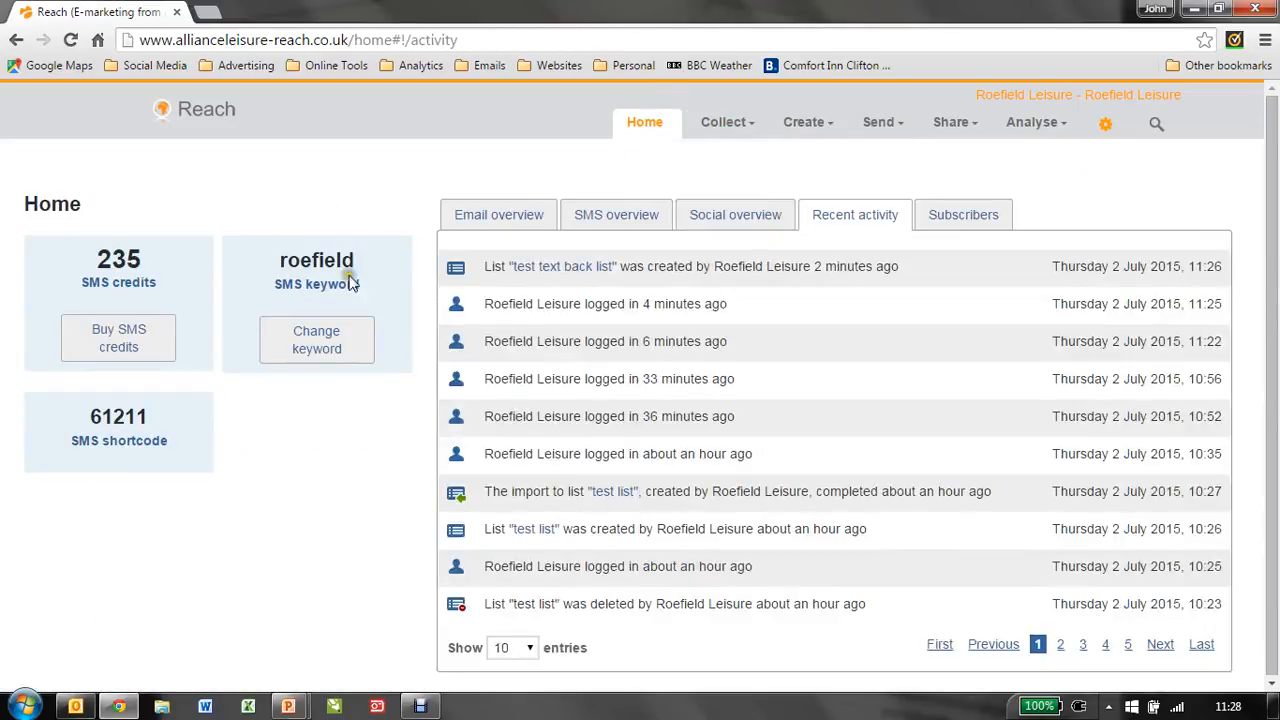
pyautogui.click(726, 123)
pyautogui.click(698, 155)
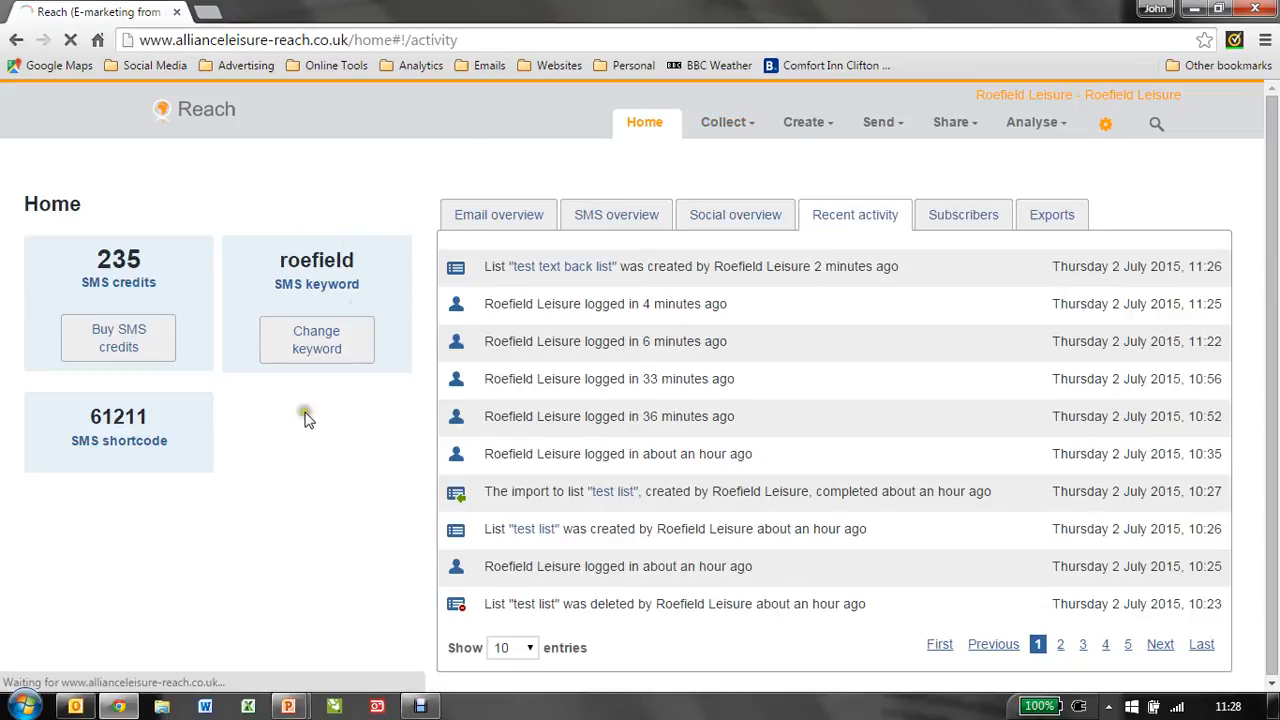
pyautogui.scroll(-3, 360, 425)
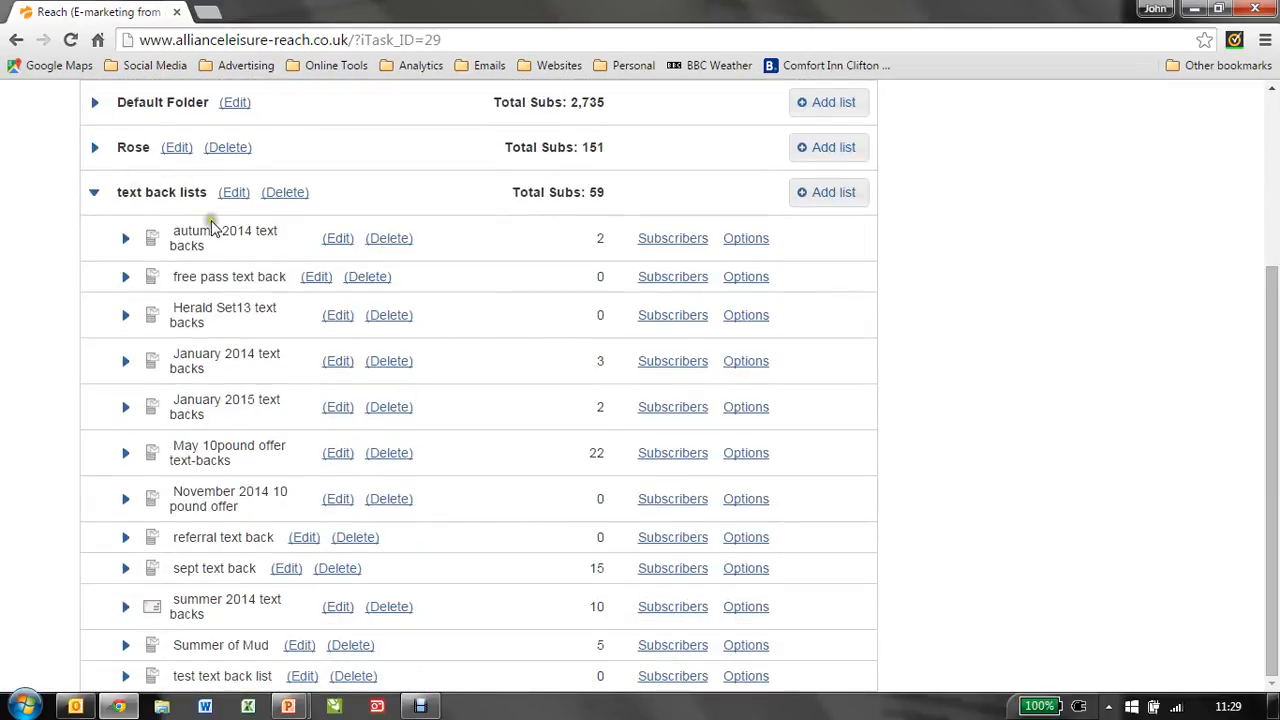
pyautogui.scroll(3, 720, 294)
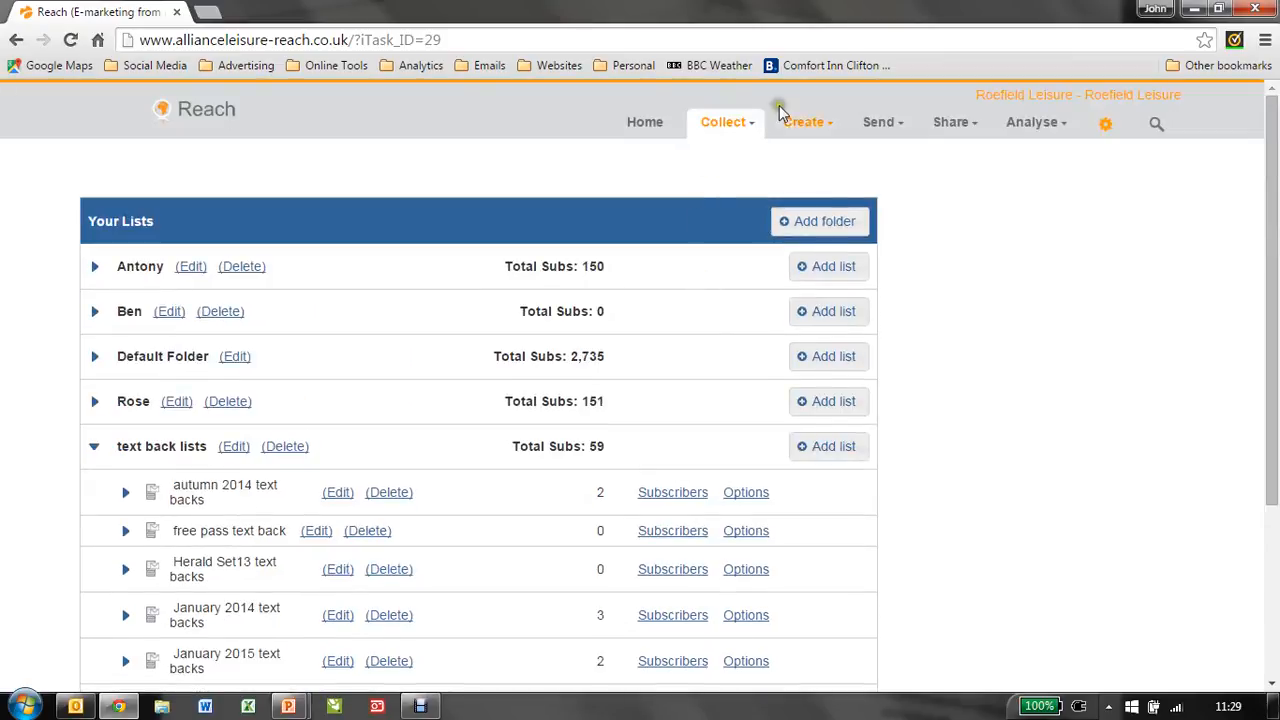
pyautogui.click(722, 126)
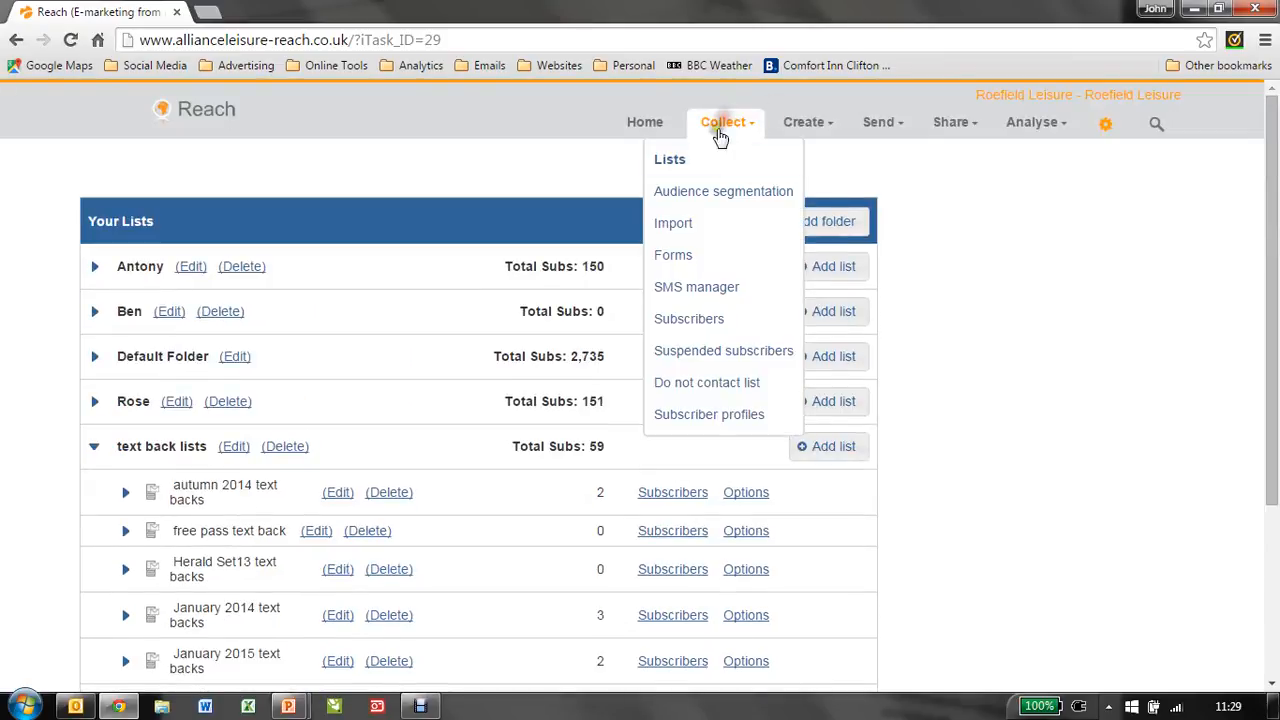
pyautogui.click(688, 290)
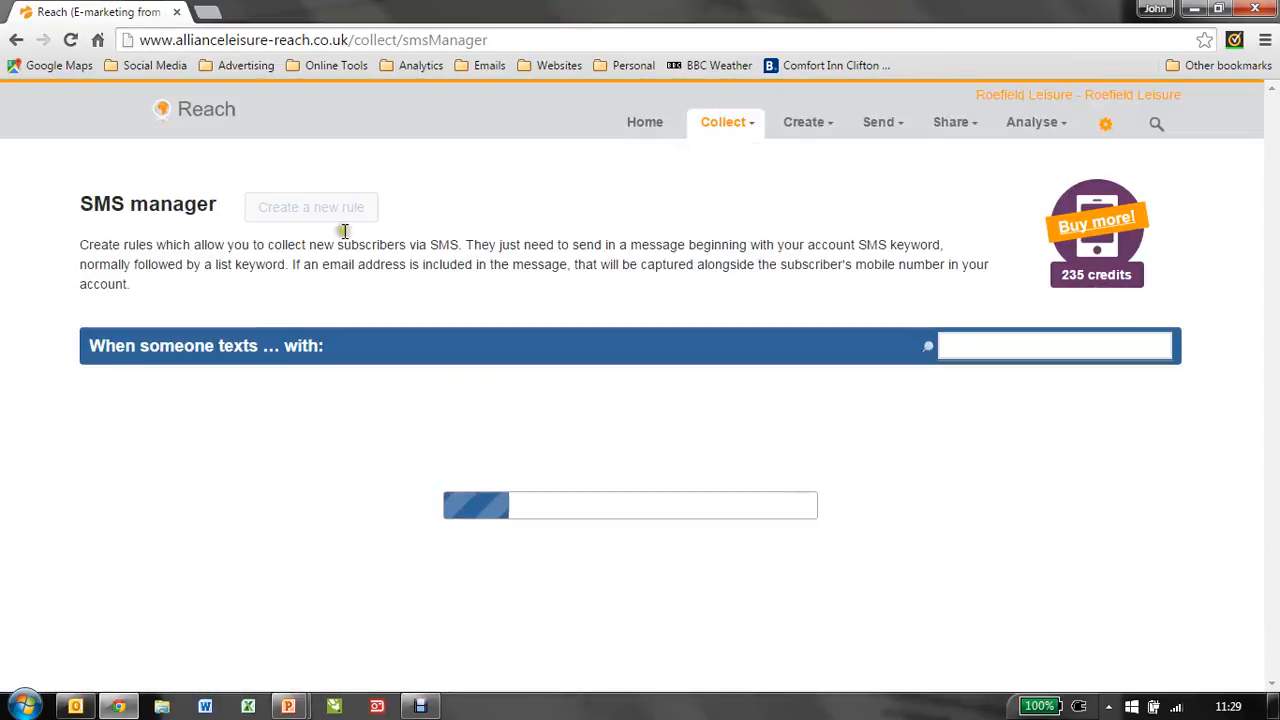
pyautogui.click(313, 213)
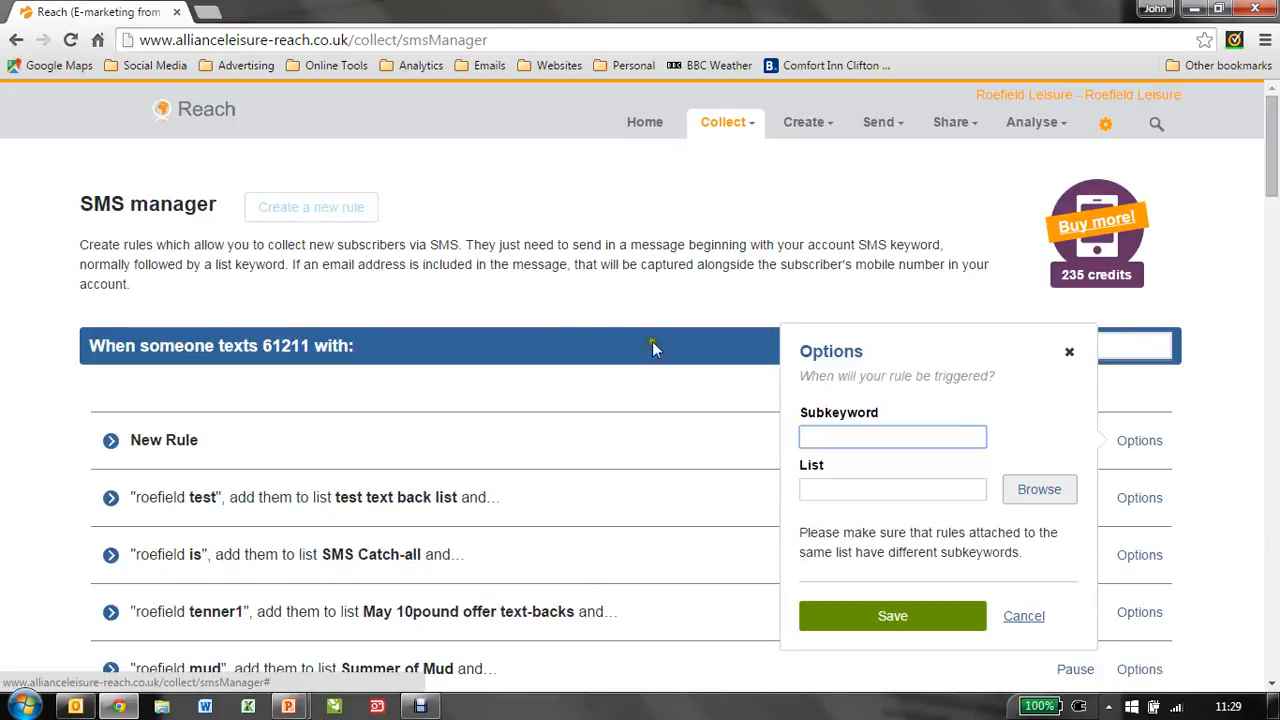
pyautogui.click(831, 441)
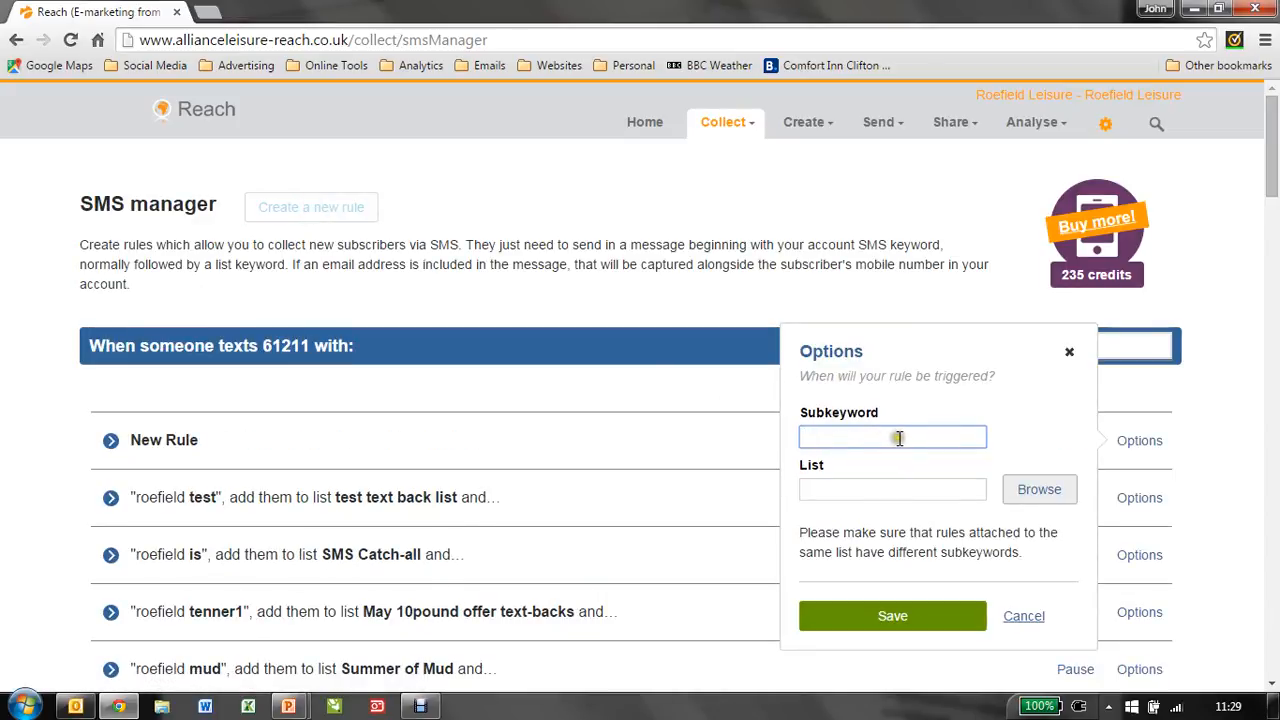
pyautogui.click(905, 487)
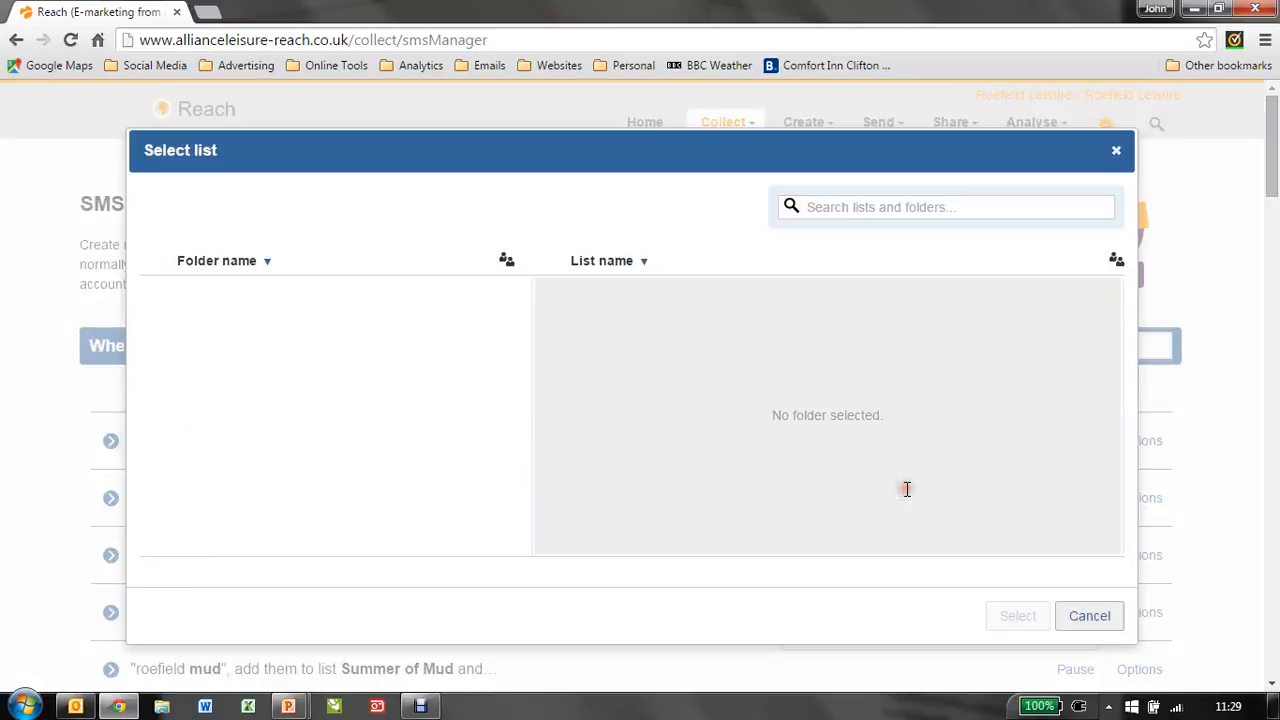
pyautogui.click(243, 415)
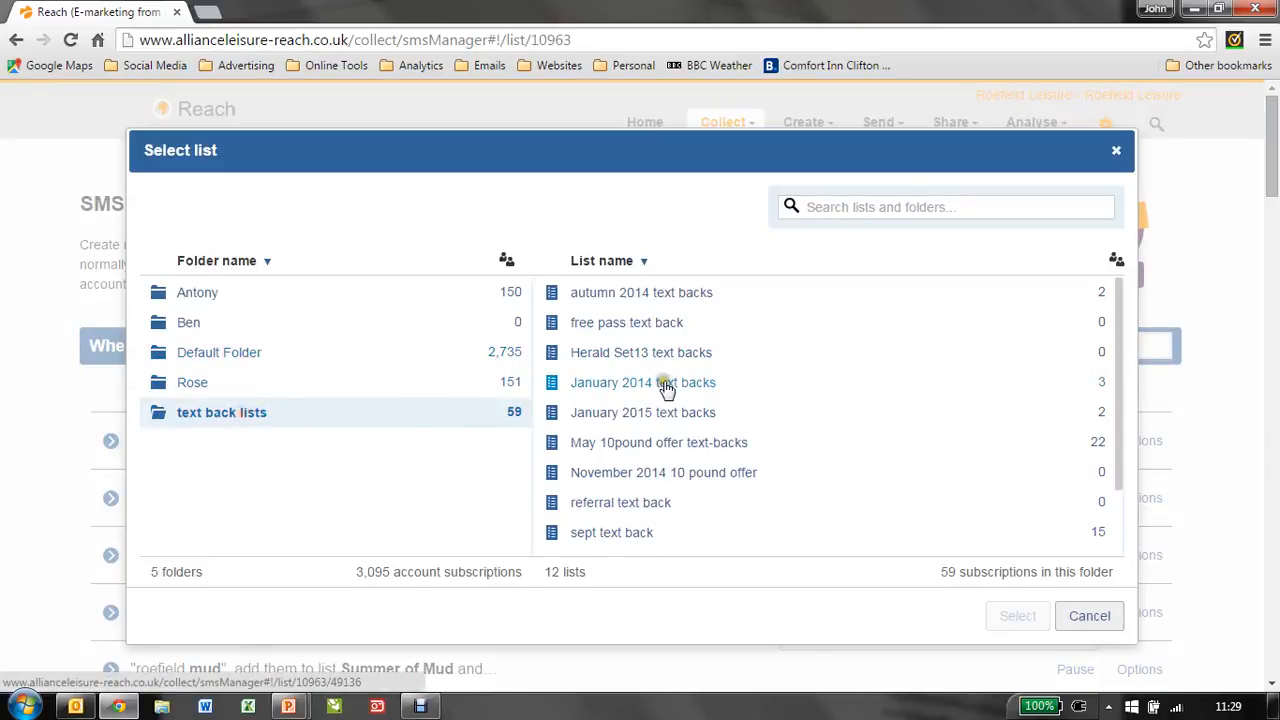
pyautogui.click(1097, 616)
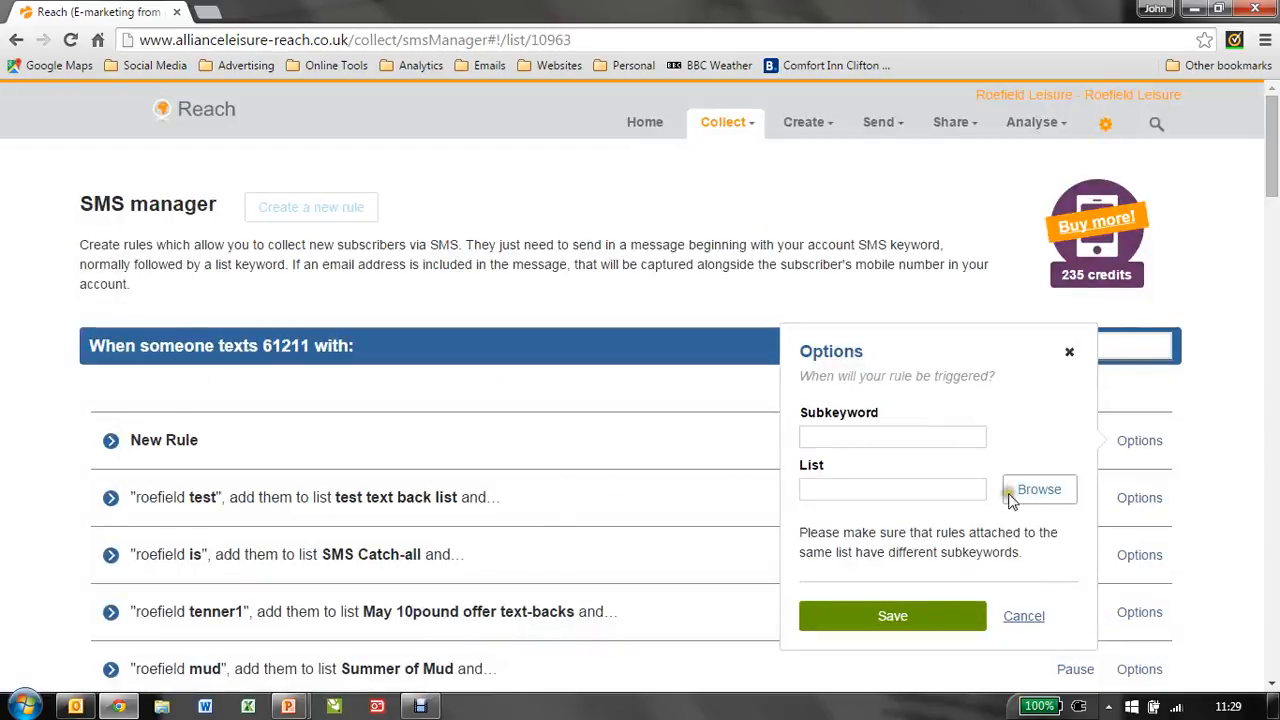
pyautogui.click(1023, 616)
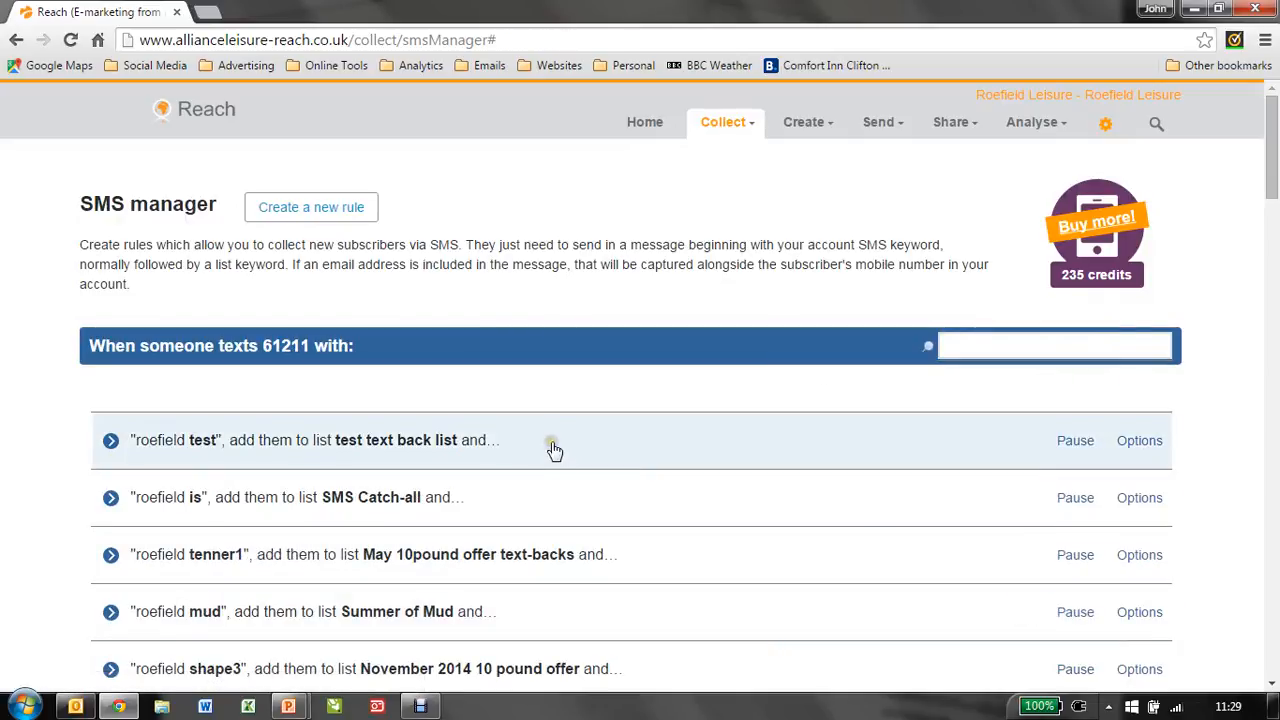
# Step: Expand the test rule in the SMS manager to review its actions
pyautogui.click(546, 443)
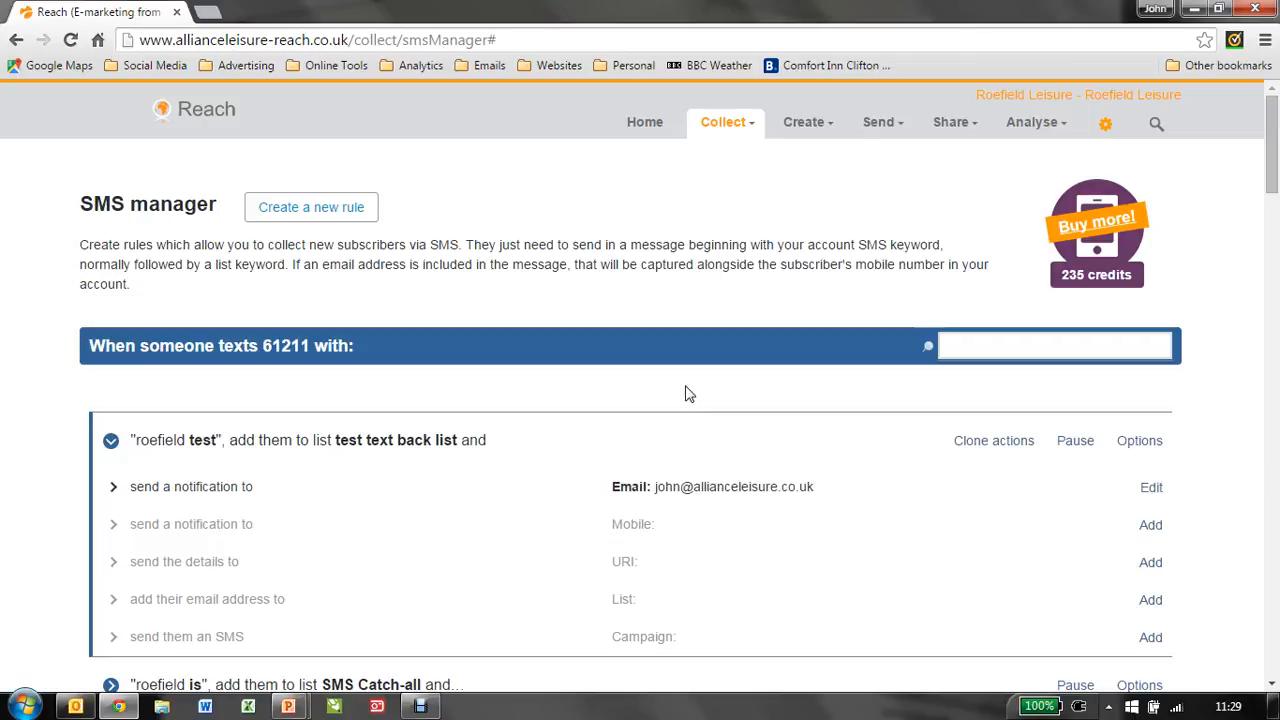
pyautogui.hotkey('alt', 'Tab')
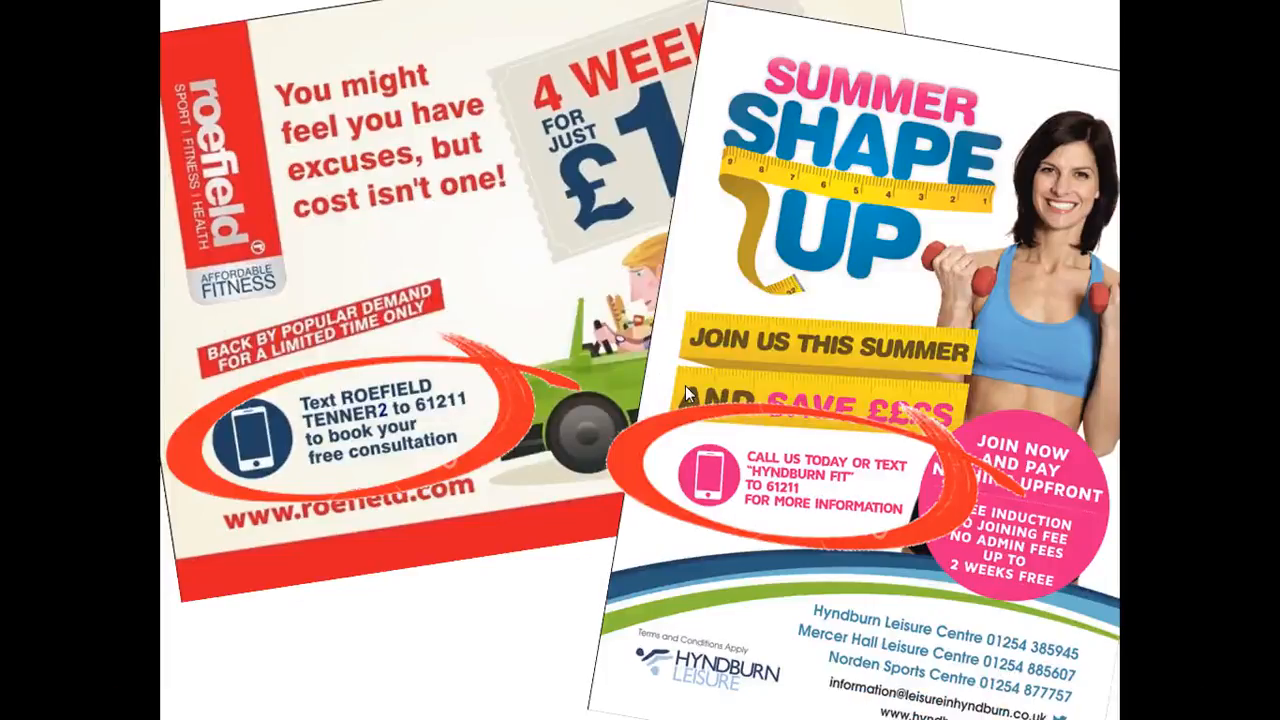
pyautogui.press('Right')
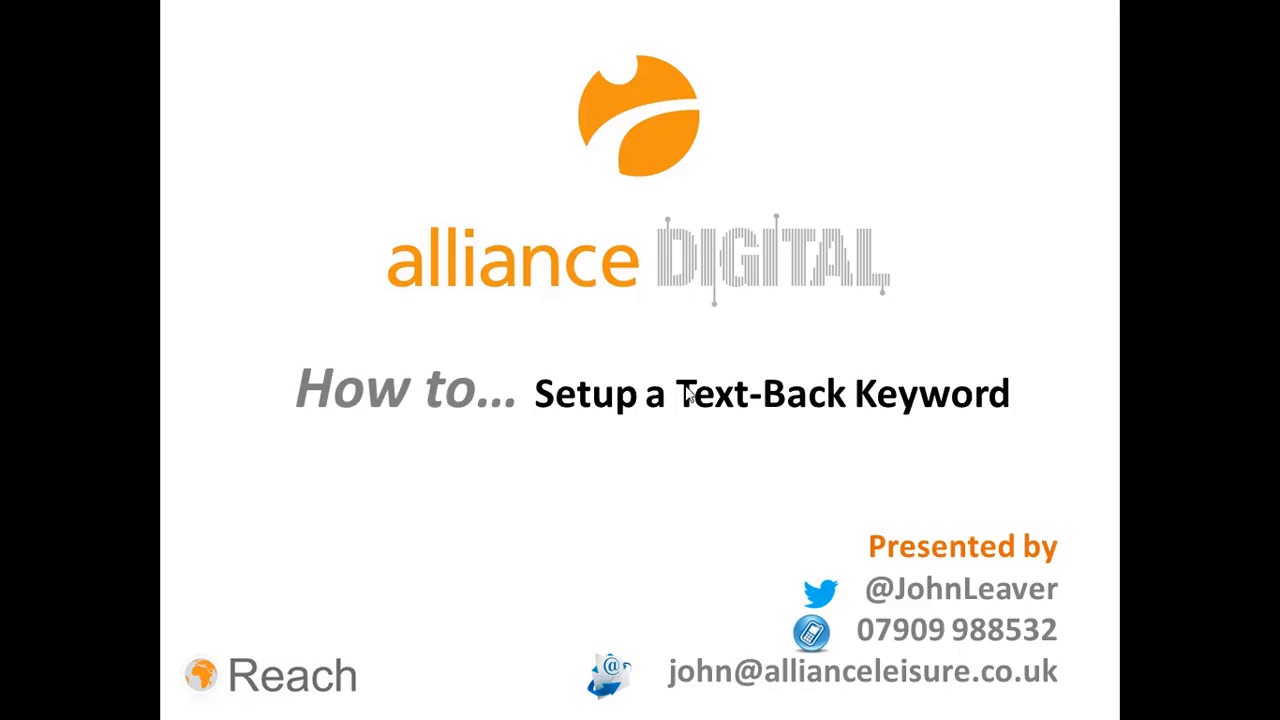